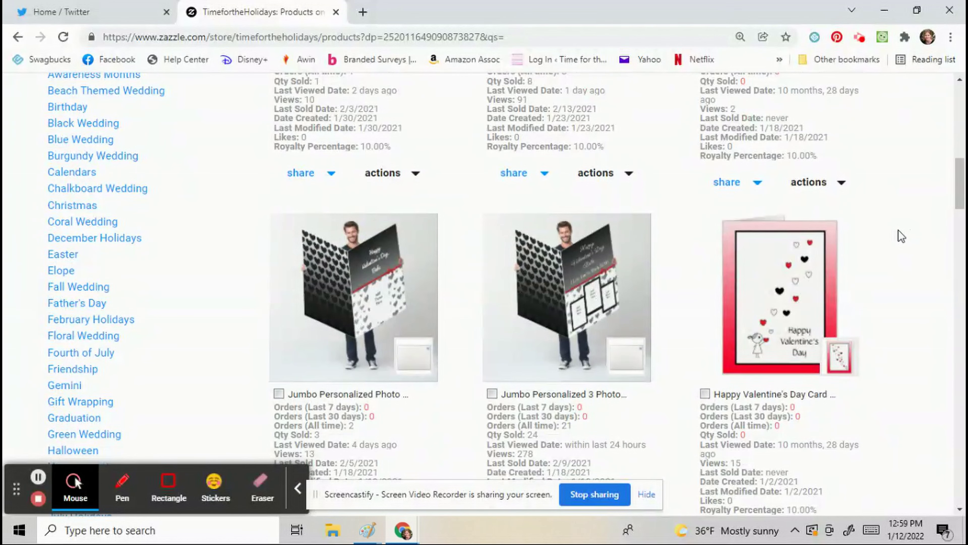
Return to the top of the TimefortheHolidays Products page and reveal the Create Your Own product menu
scroll(898, 238, "up", 10)
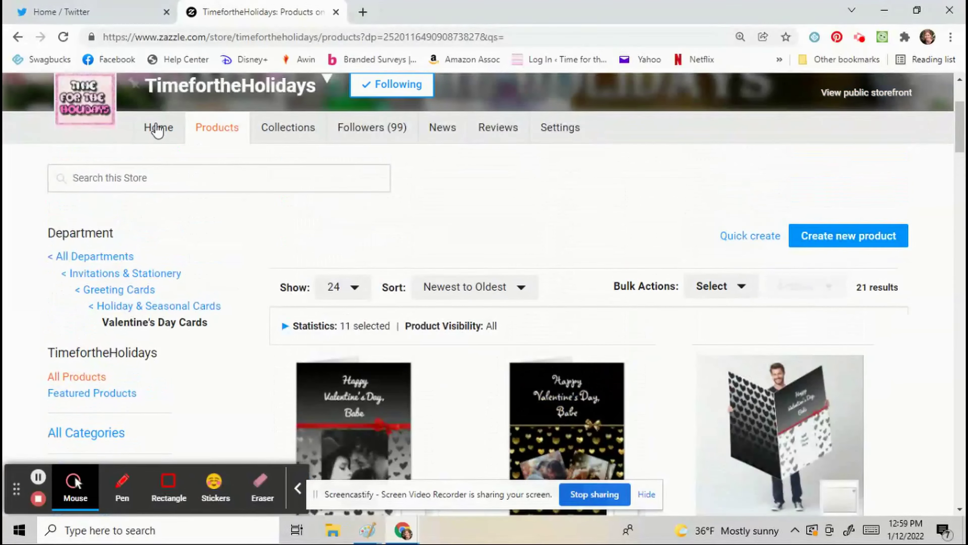
scroll(130, 129, "up", 3)
mouse_move(127, 152)
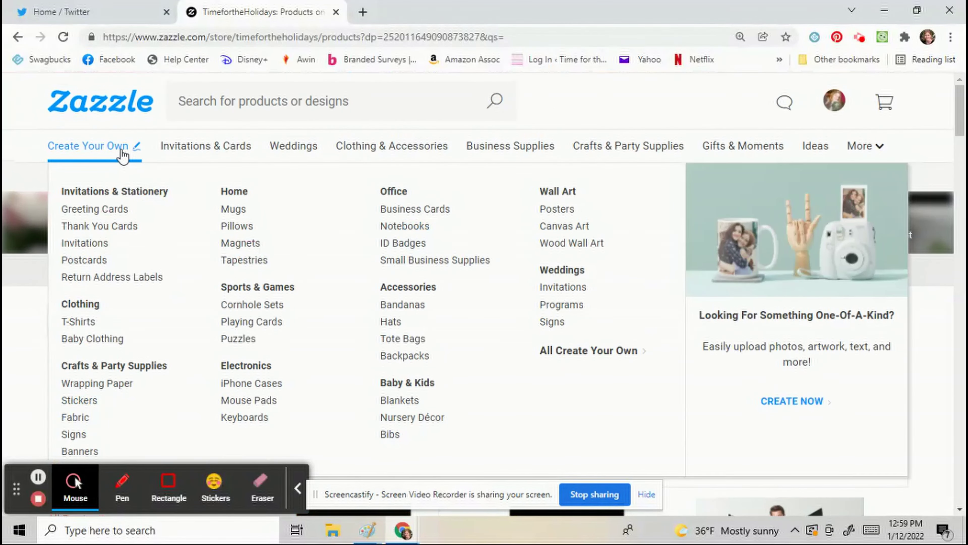
mouse_move(69, 154)
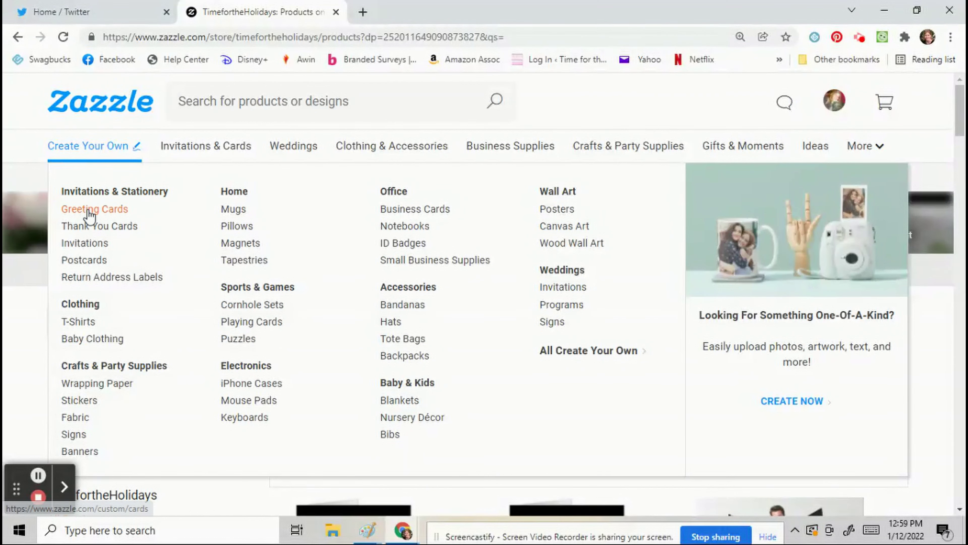
Open the blank Standard 5x7 Folded Greeting Card from the Greeting Cards templates
left_click(90, 209)
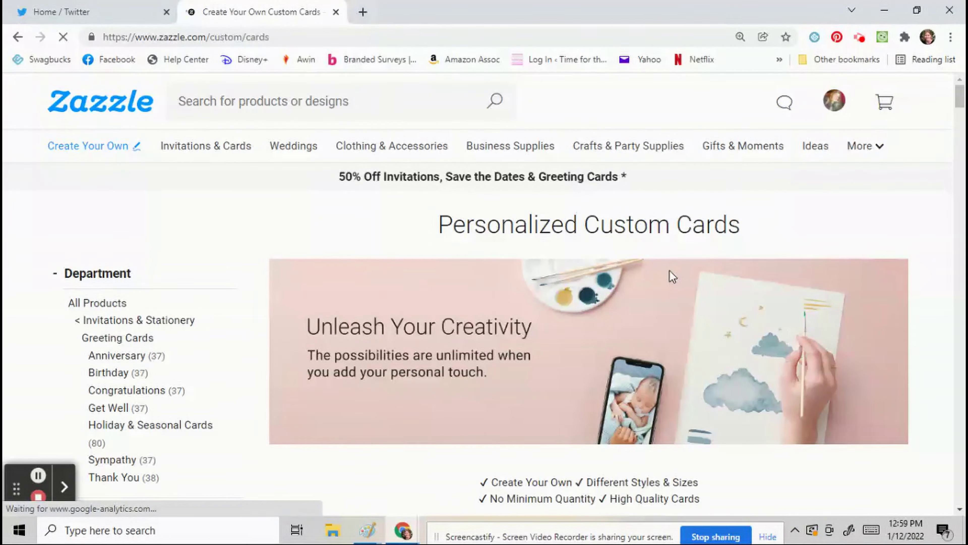
scroll(648, 271, "down", 5)
scroll(620, 272, "down", 15)
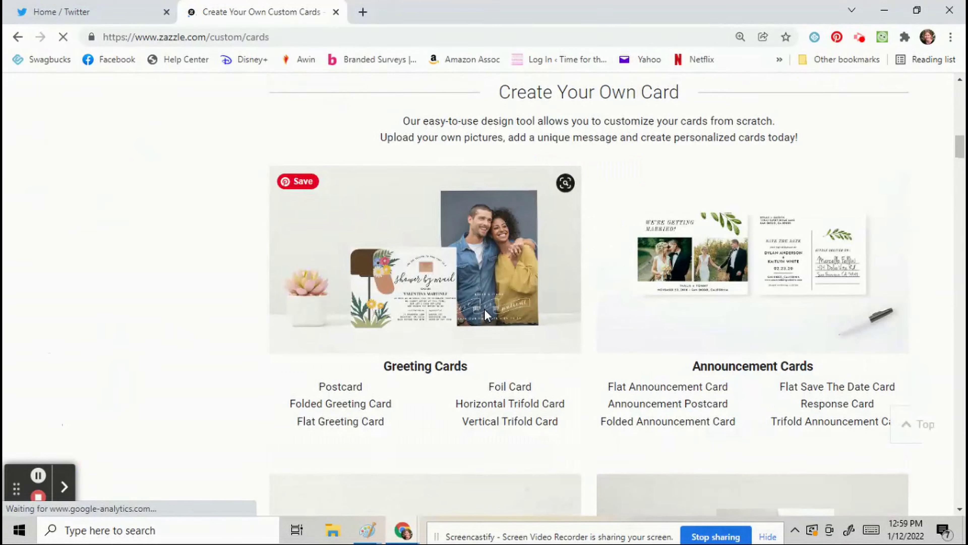
scroll(484, 308, "down", 20)
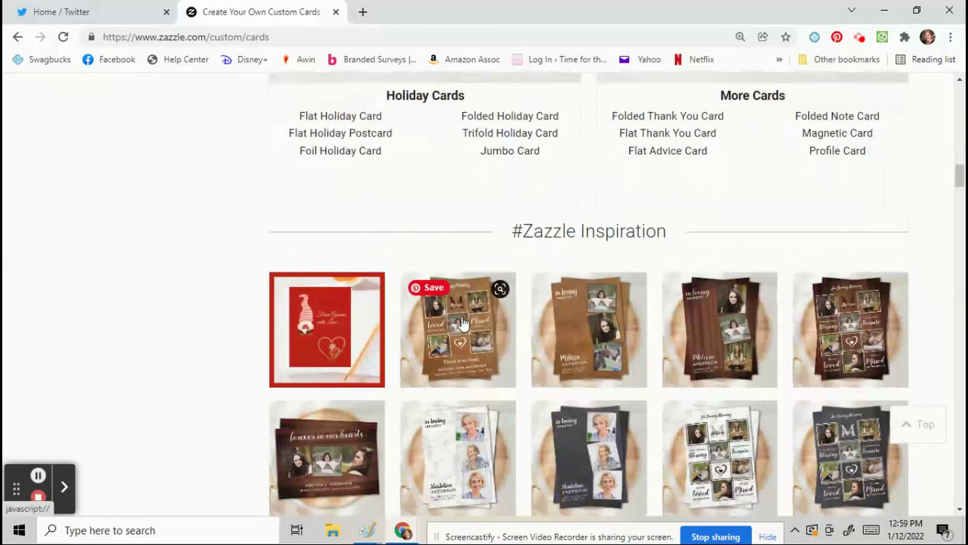
scroll(603, 284, "up", 2)
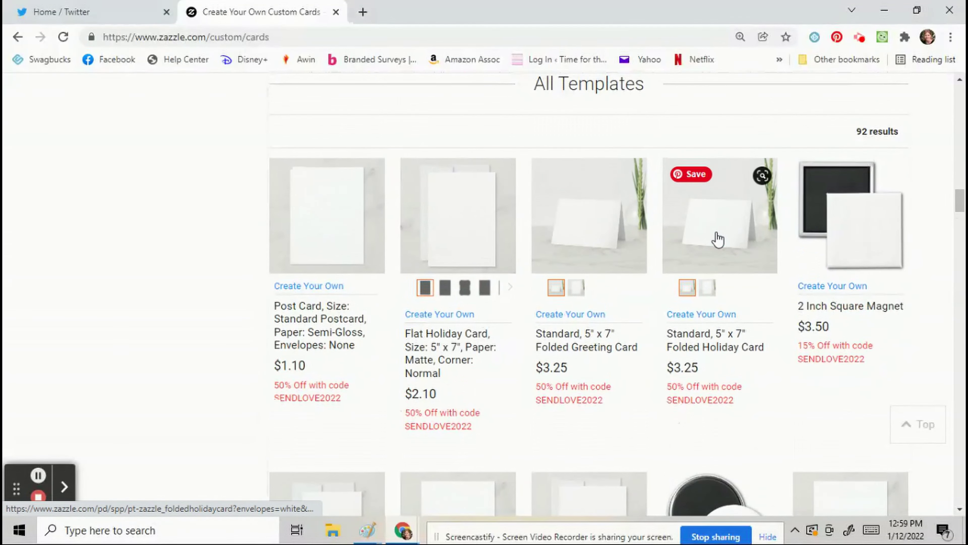
left_click(603, 247)
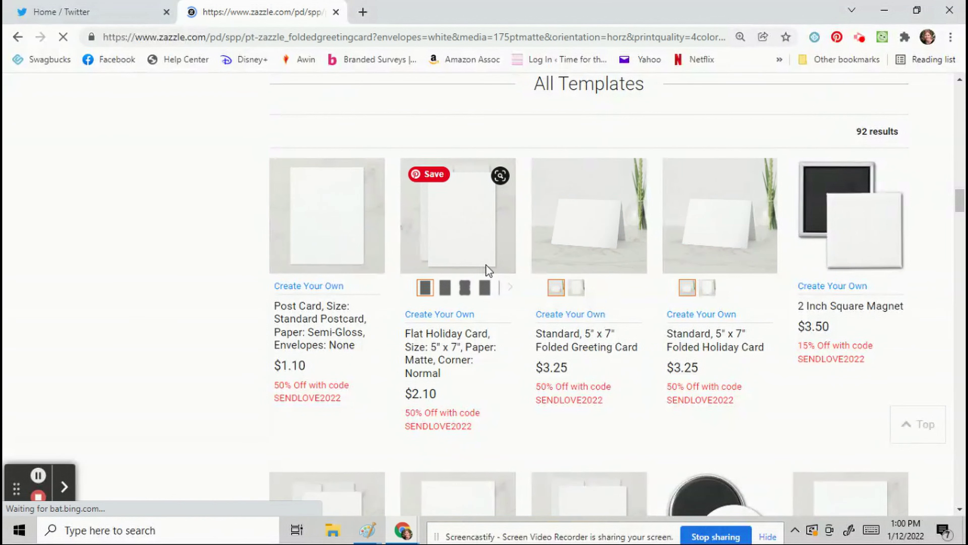
Set the folded card's orientation to Vertical
scroll(760, 351, "down", 5)
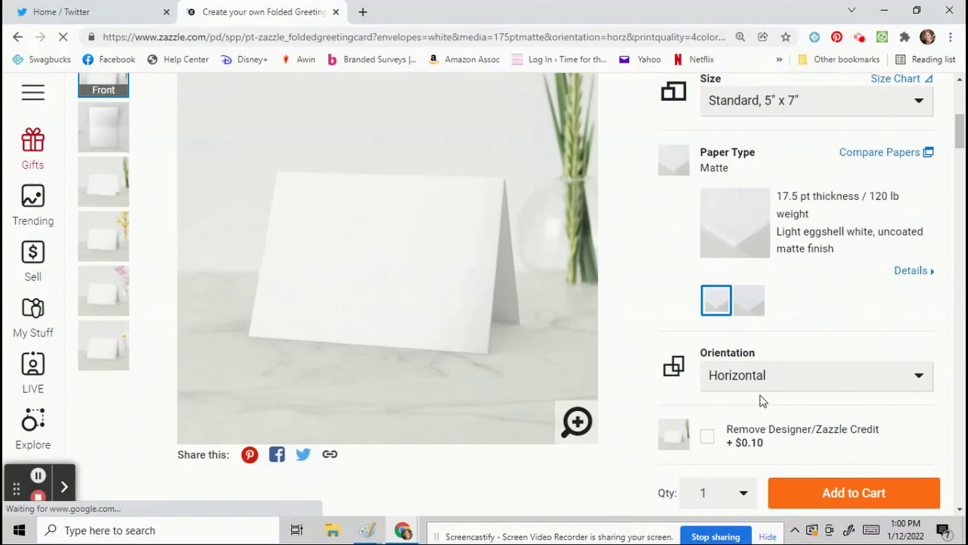
left_click(759, 378)
left_click(739, 434)
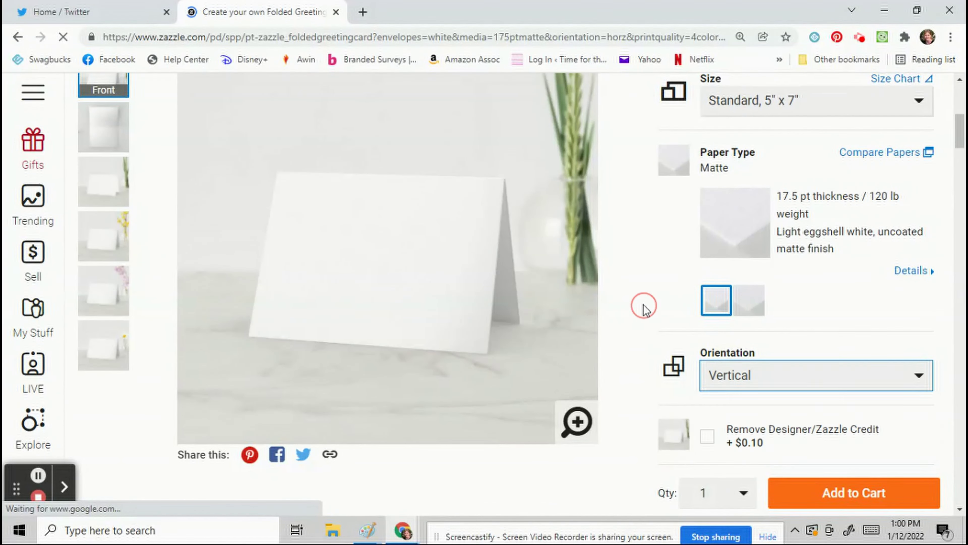
scroll(644, 303, "down", 2)
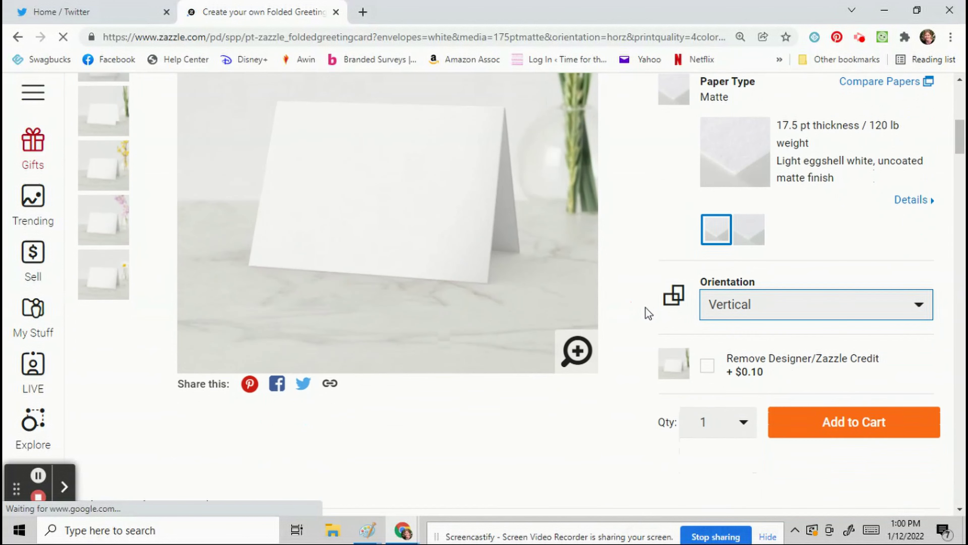
scroll(730, 303, "up", 5)
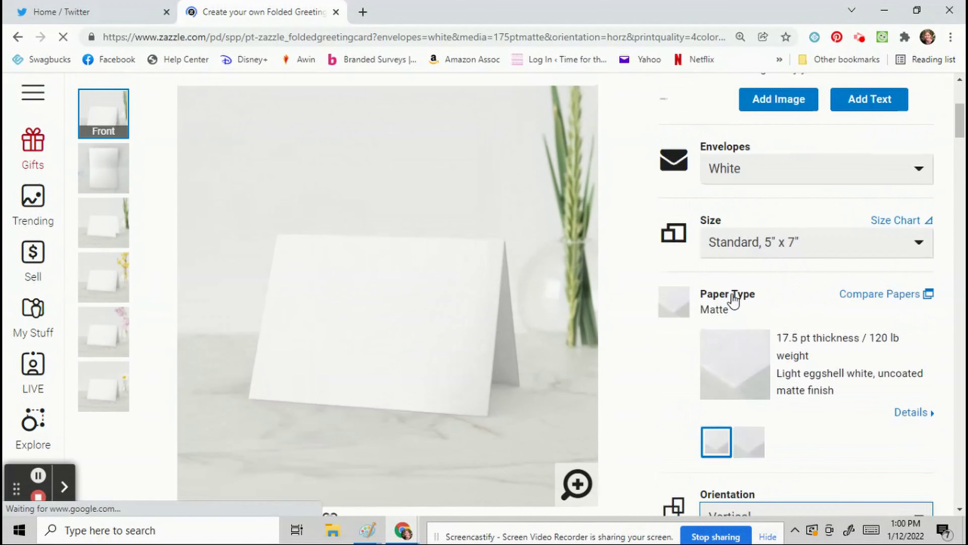
scroll(774, 115, "up", 3)
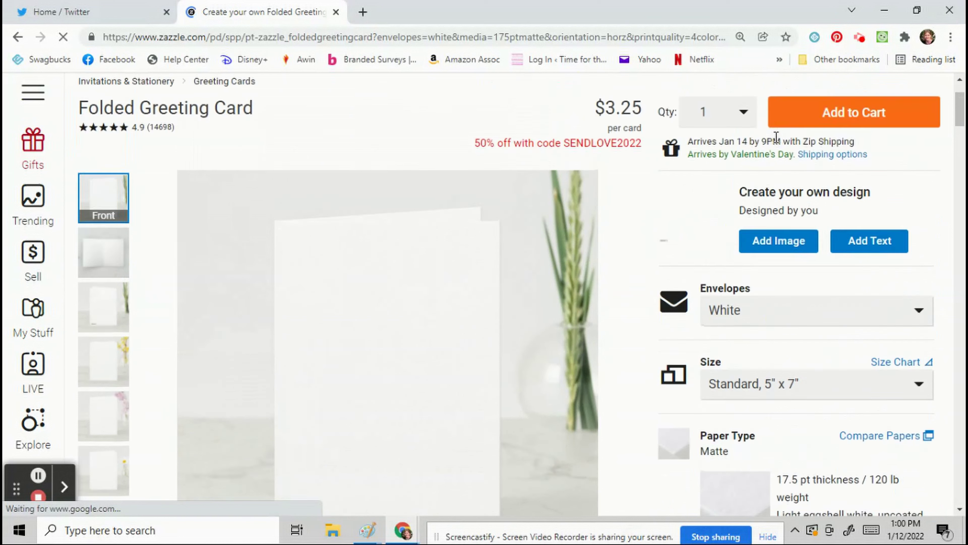
Start designing the card with an image and search the image library for 'coupl'
left_click(788, 246)
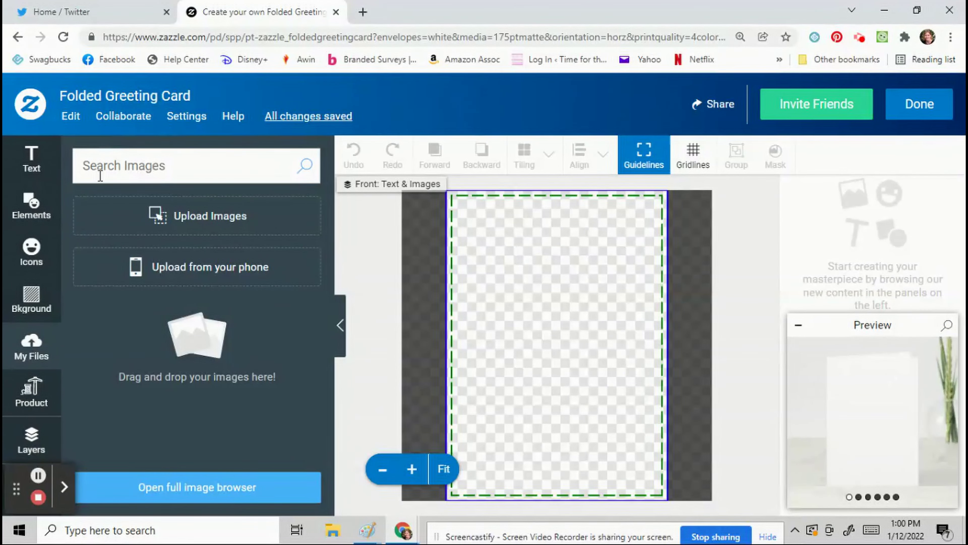
left_click(114, 163)
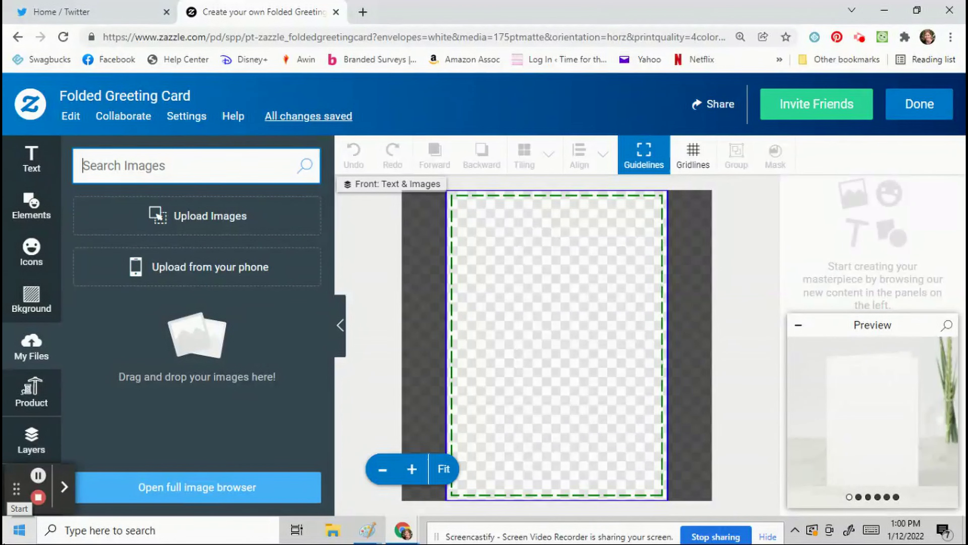
type("coupl")
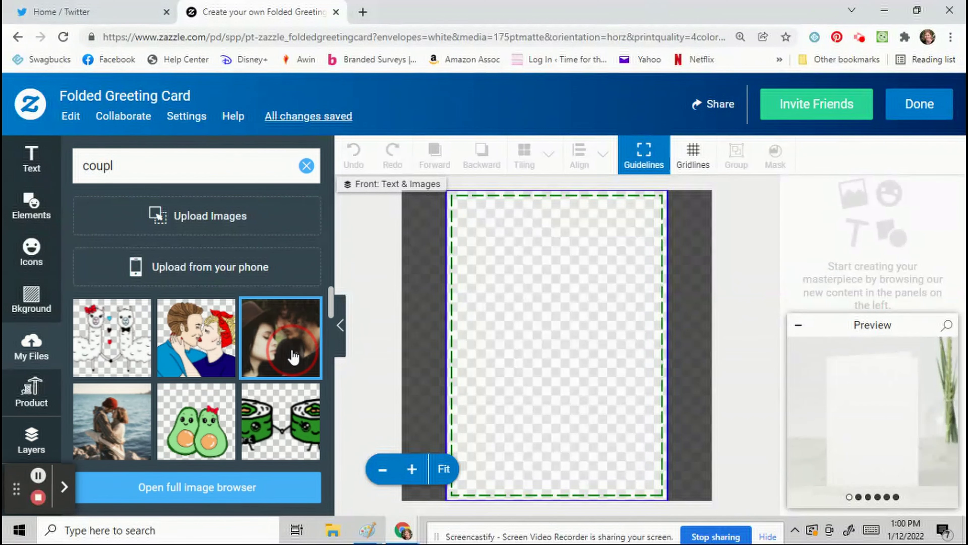
Place the dark kissing-couple photo on the card front and shrink it into the upper area
left_click_drag(276, 345, 519, 310)
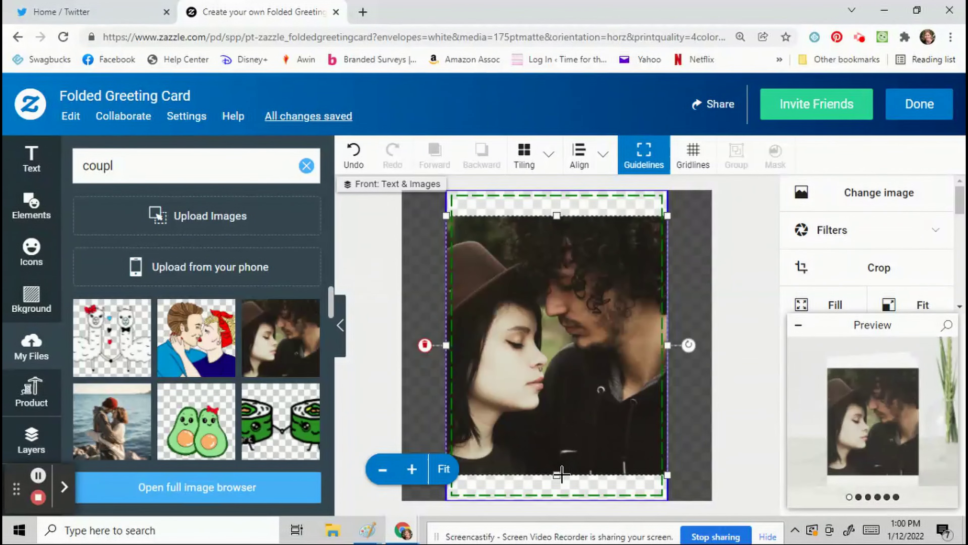
left_click_drag(556, 475, 531, 385)
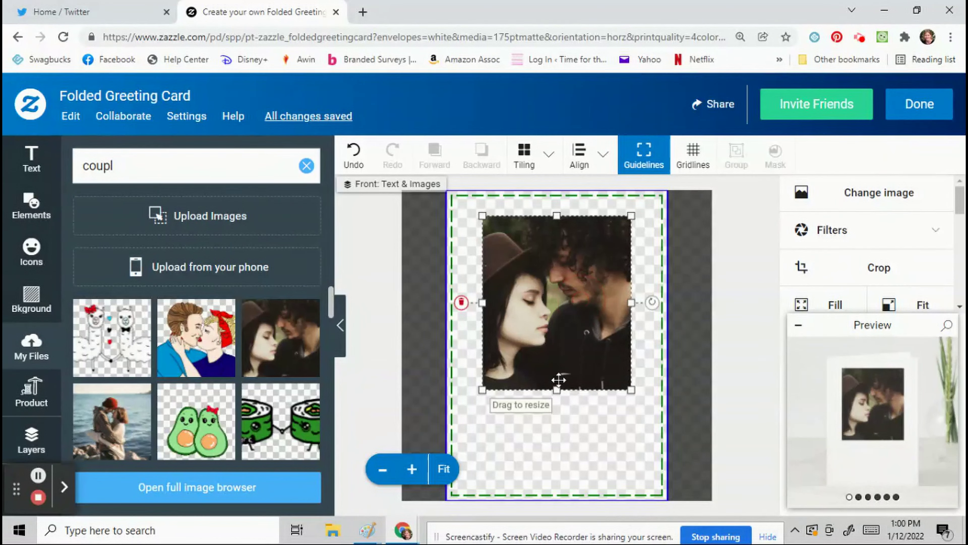
left_click(567, 427)
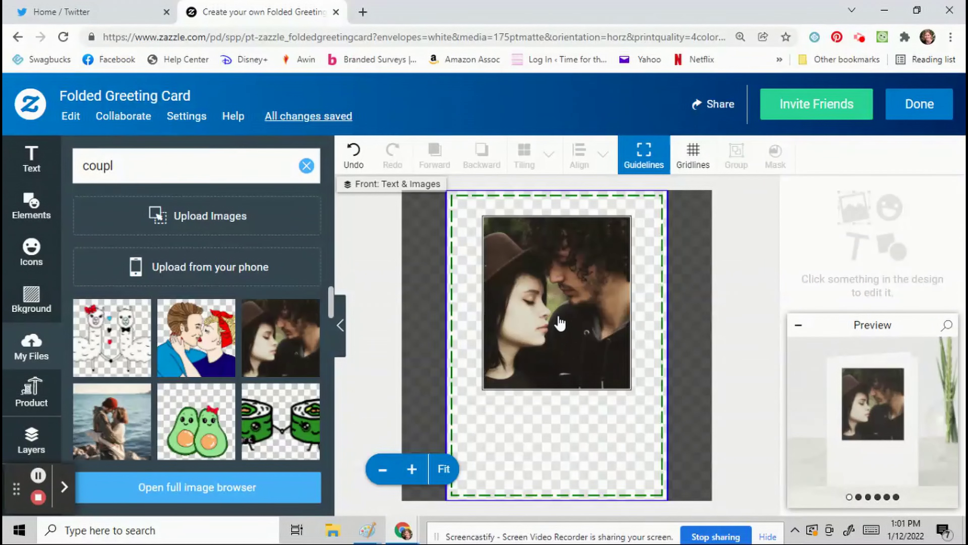
left_click(564, 299)
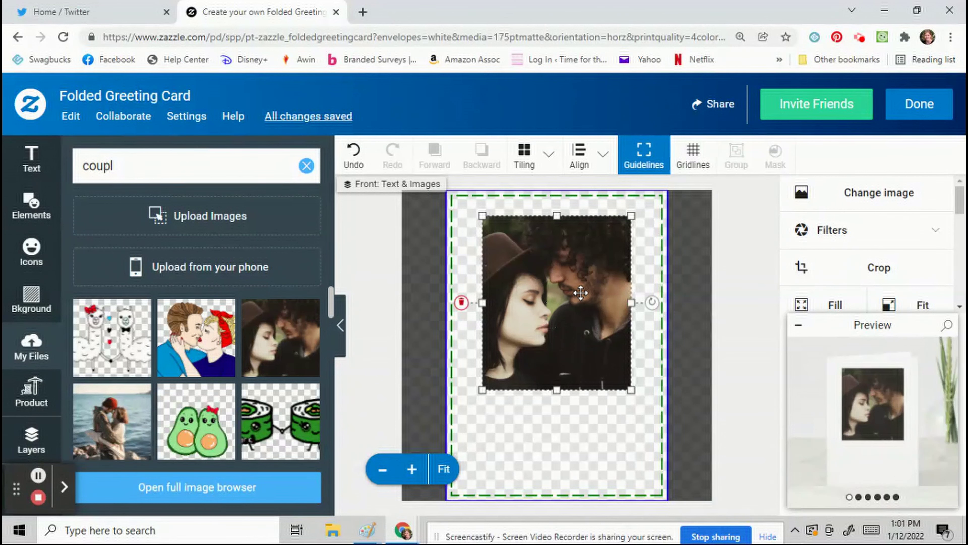
Make the couple photo a template object with the product page label 'Change Image 1'
left_click(628, 402)
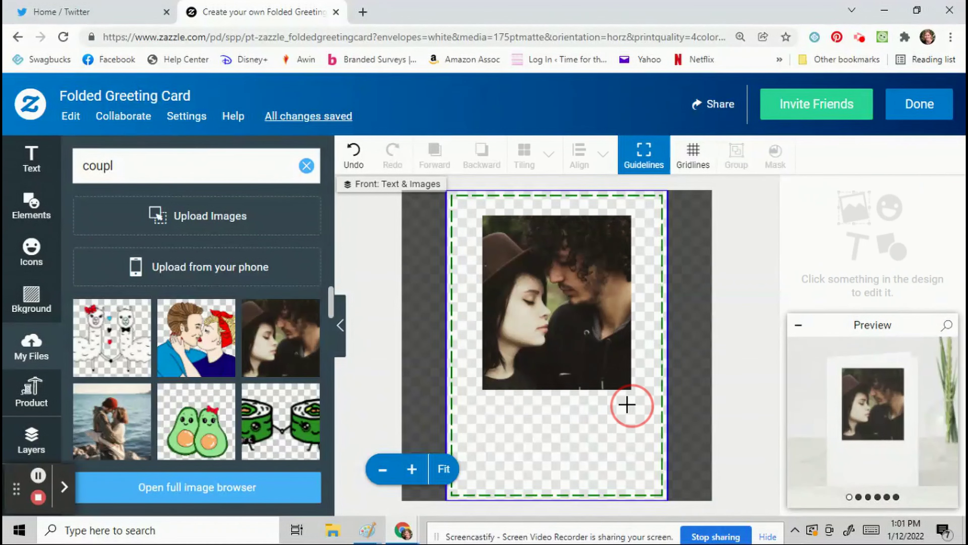
left_click(573, 317)
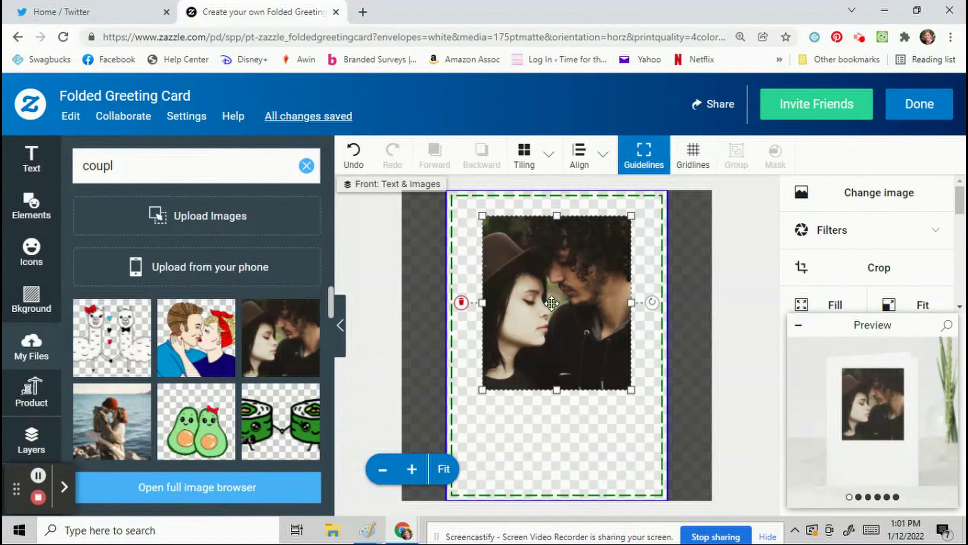
scroll(921, 257, "down", 2)
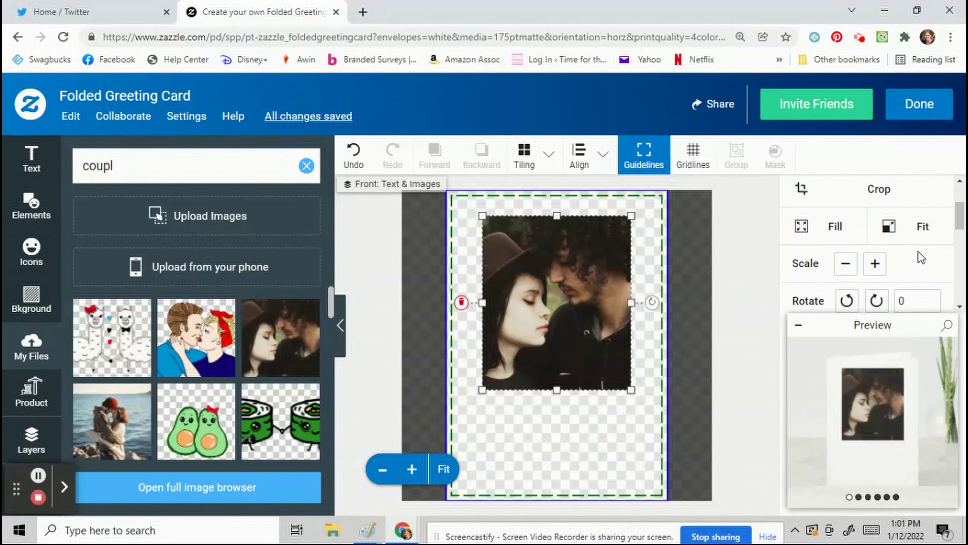
scroll(921, 258, "down", 5)
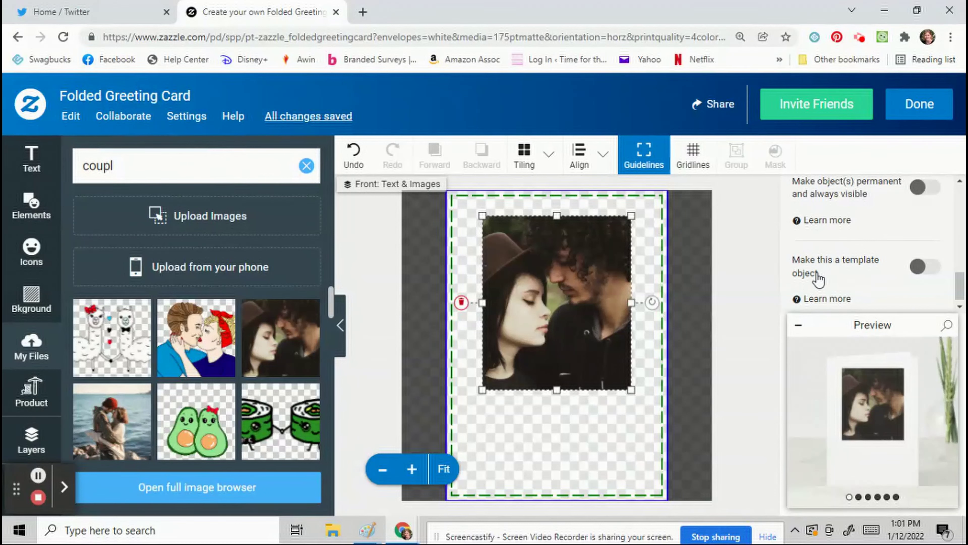
left_click(926, 267)
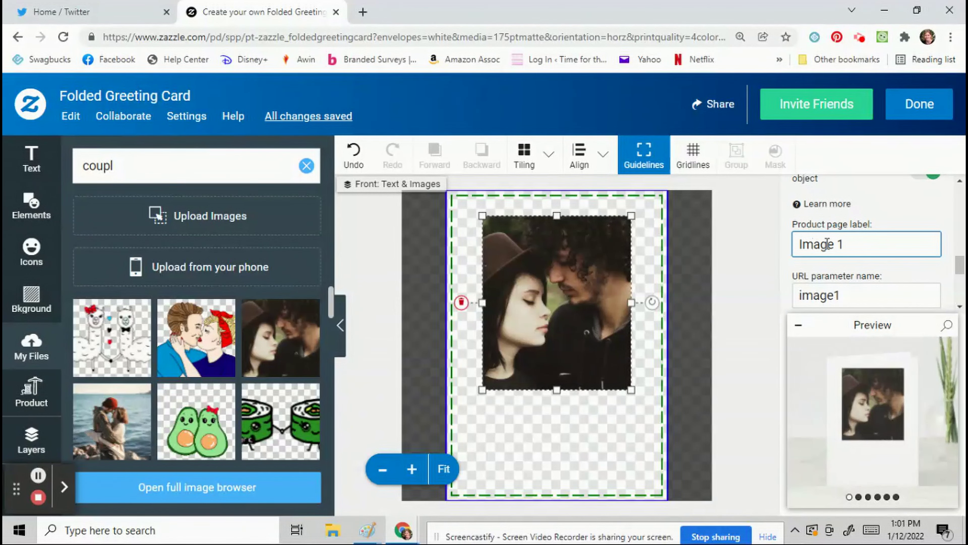
left_click(799, 243)
type("Change")
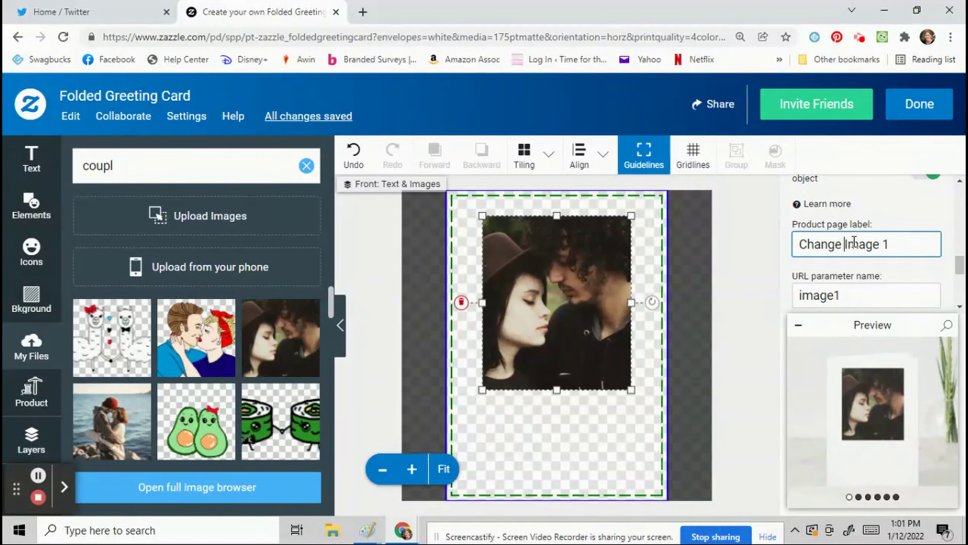
left_click(743, 248)
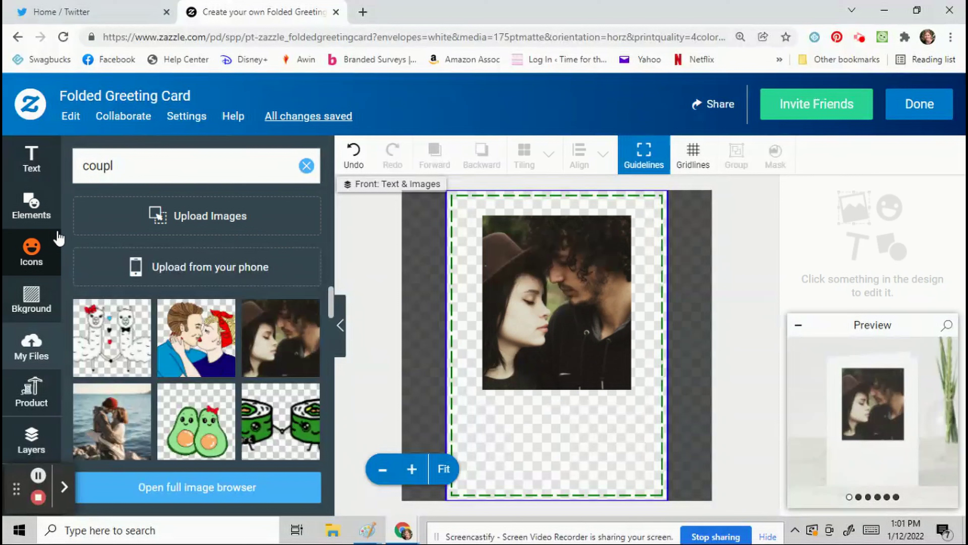
Add a three-line text 'Happy / Valentine's Day, / Babe' to the card front
left_click(31, 298)
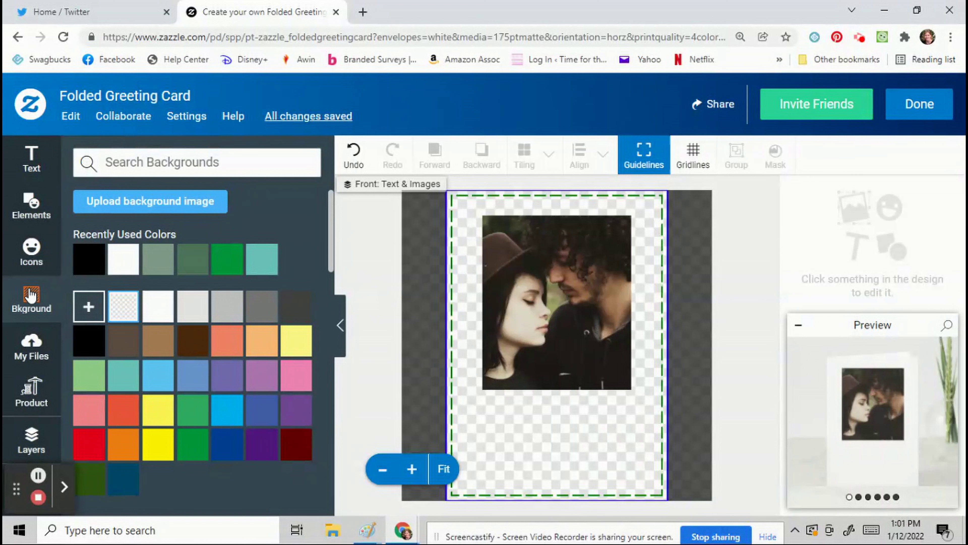
left_click(39, 155)
left_click(145, 166)
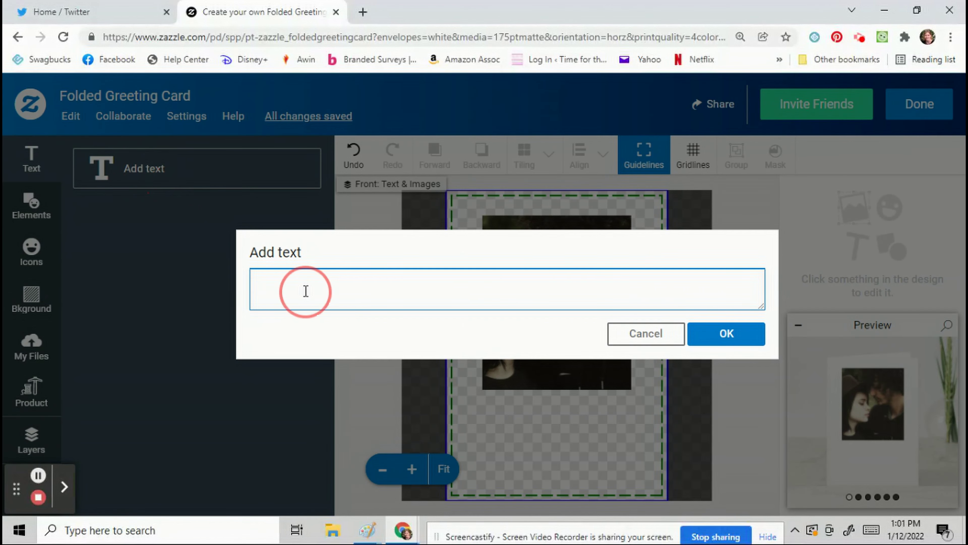
type("Happy")
key("Return")
type("Valent")
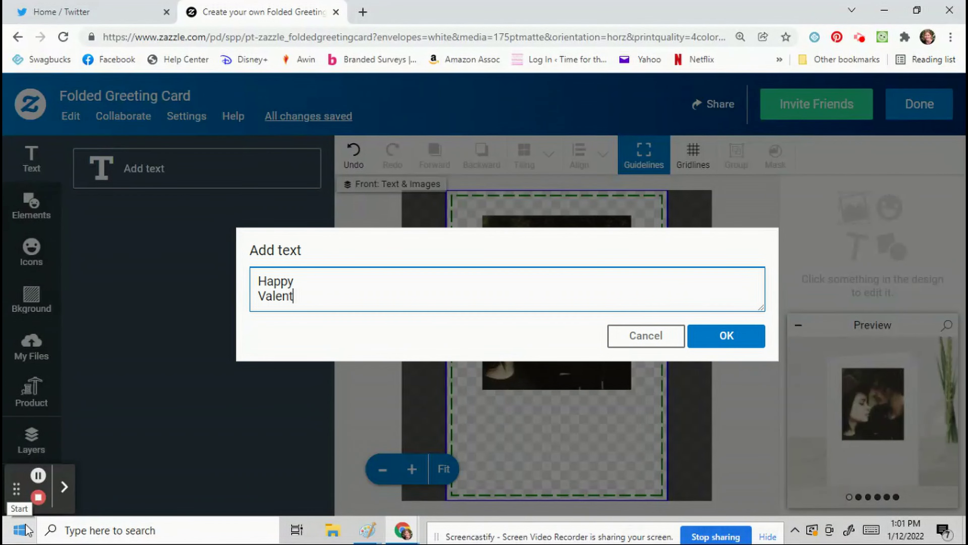
type("ine's")
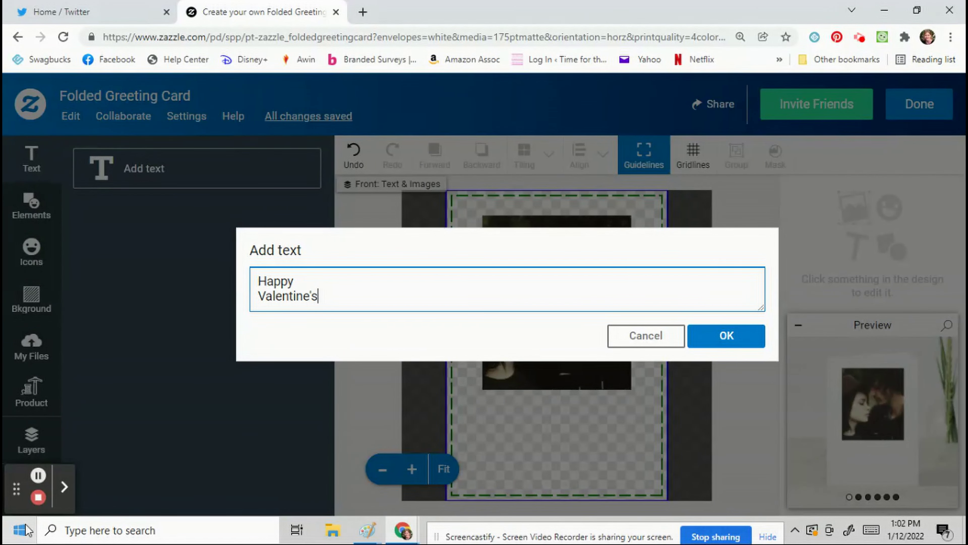
type(" Day")
key("Return")
key("BackSpace")
type("!")
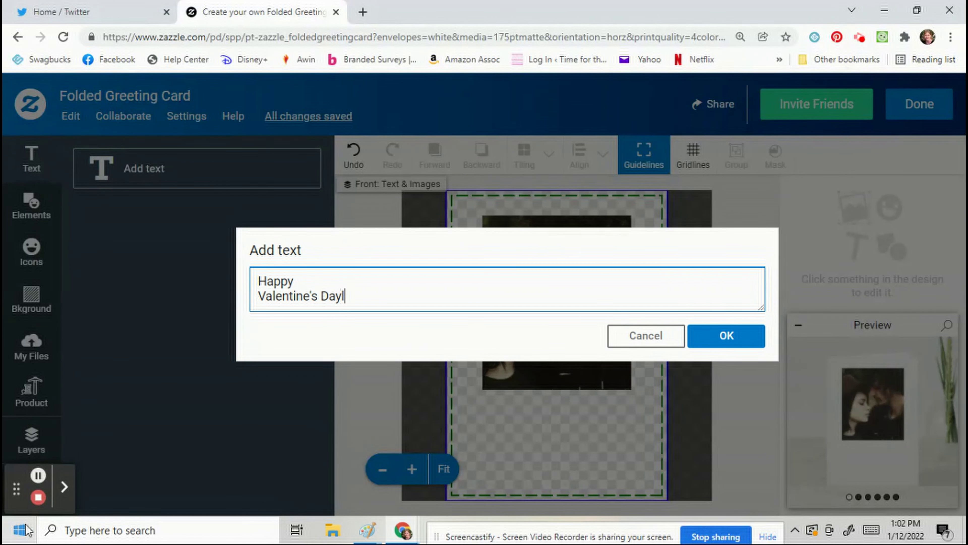
key("BackSpace")
type(",")
key("Return")
type("Babe")
left_click(741, 339)
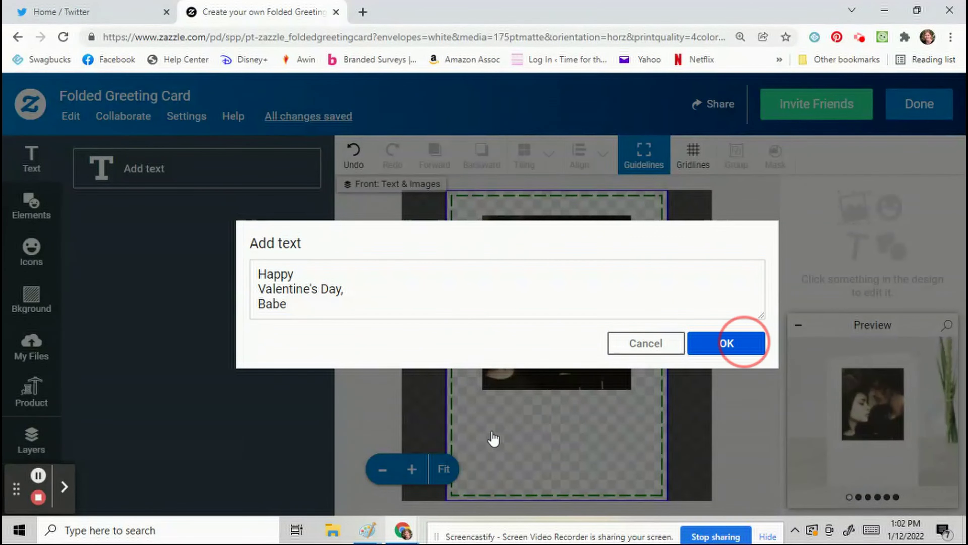
Move the greeting below the photo and scale it down two steps
left_click_drag(568, 372, 589, 457)
scroll(858, 305, "down", 5)
scroll(860, 301, "up", 3)
left_click(845, 308)
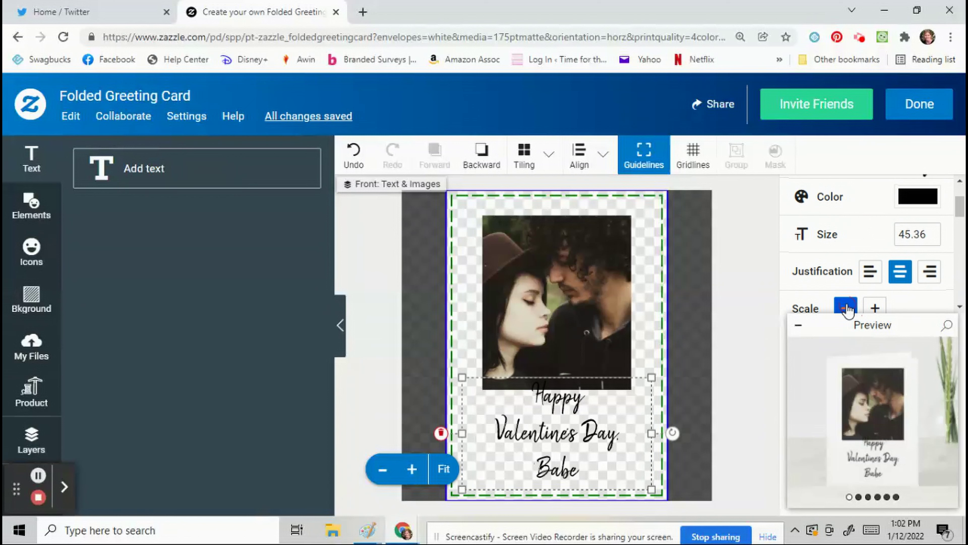
scroll(909, 234, "down", 1)
scroll(909, 234, "down", 1)
left_click_drag(582, 415, 577, 423)
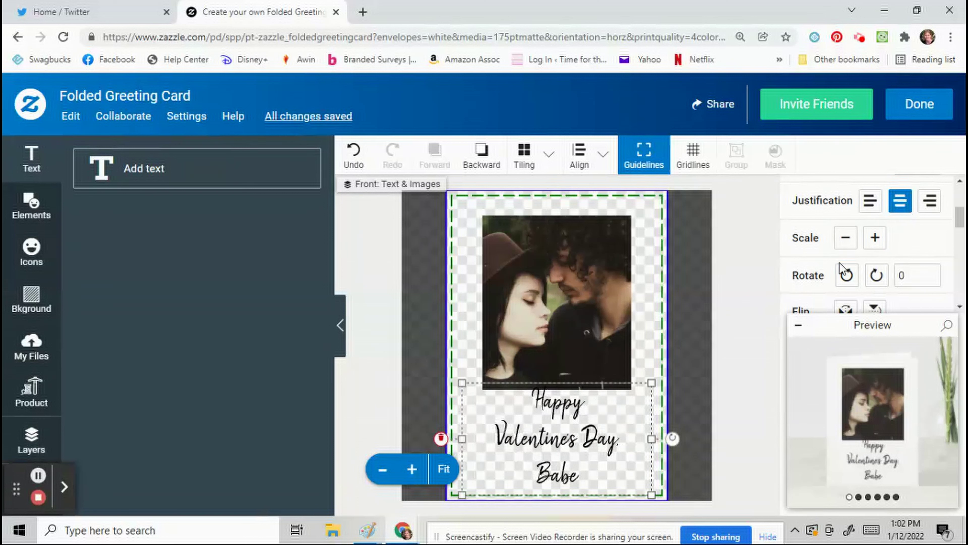
left_click(845, 238)
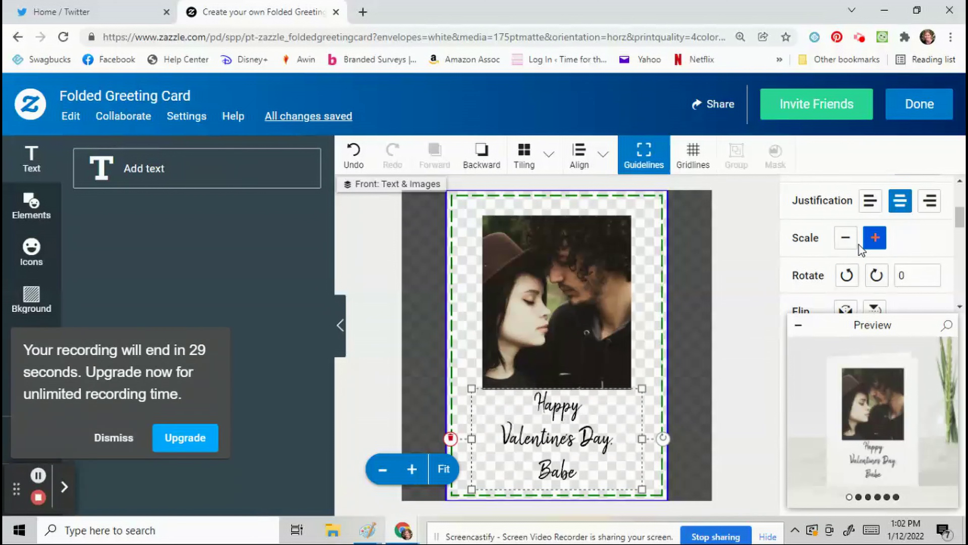
scroll(861, 245, "down", 6)
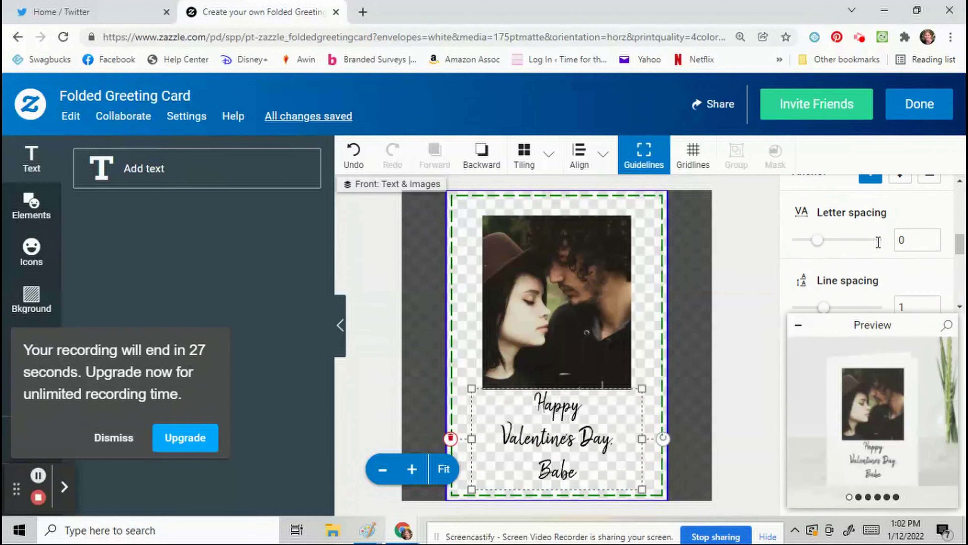
scroll(876, 248, "down", 8)
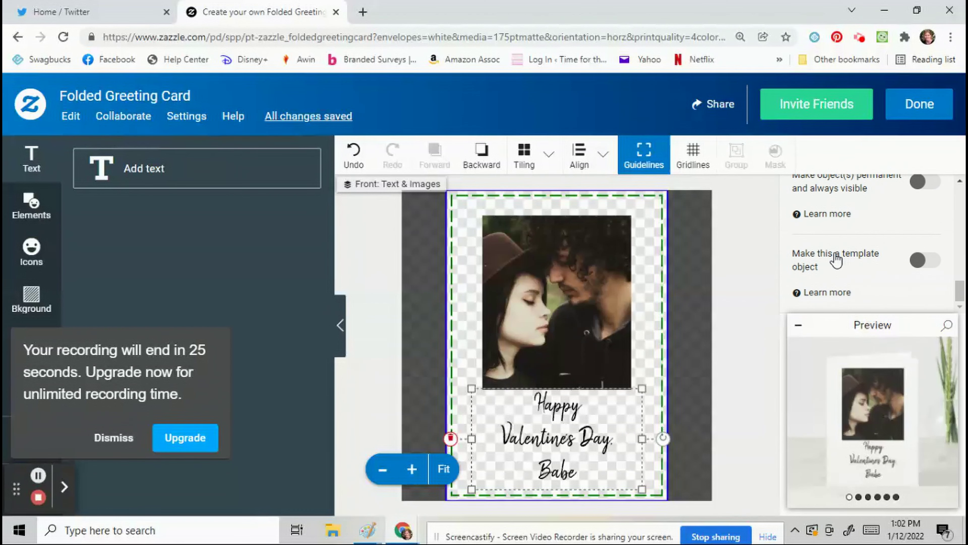
Make the greeting a template object with the product page label 'Edit Text 1'
left_click(925, 263)
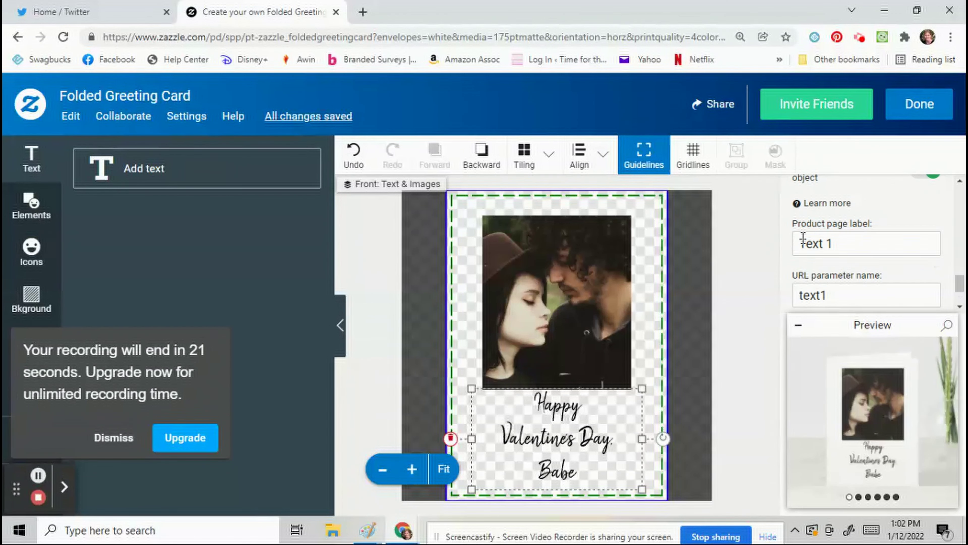
left_click(803, 240)
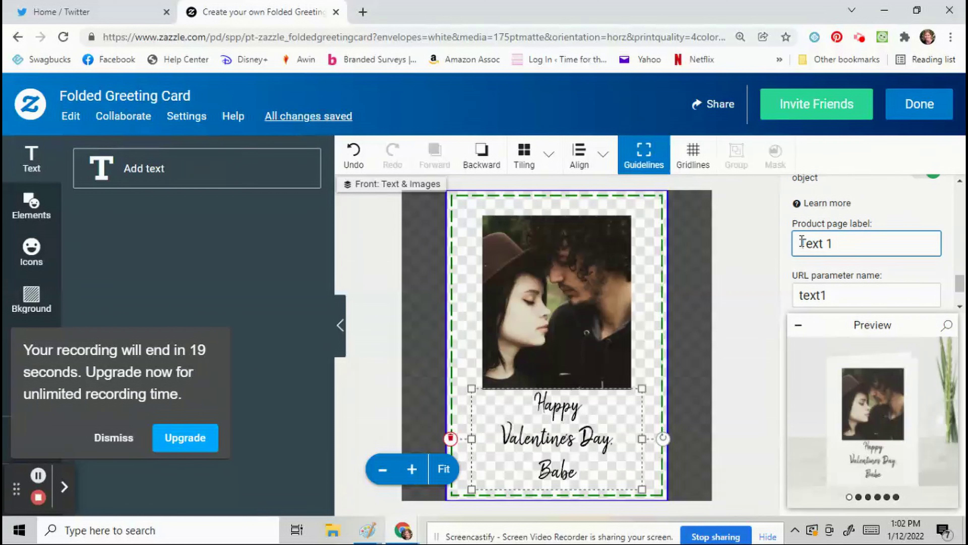
type("Edit")
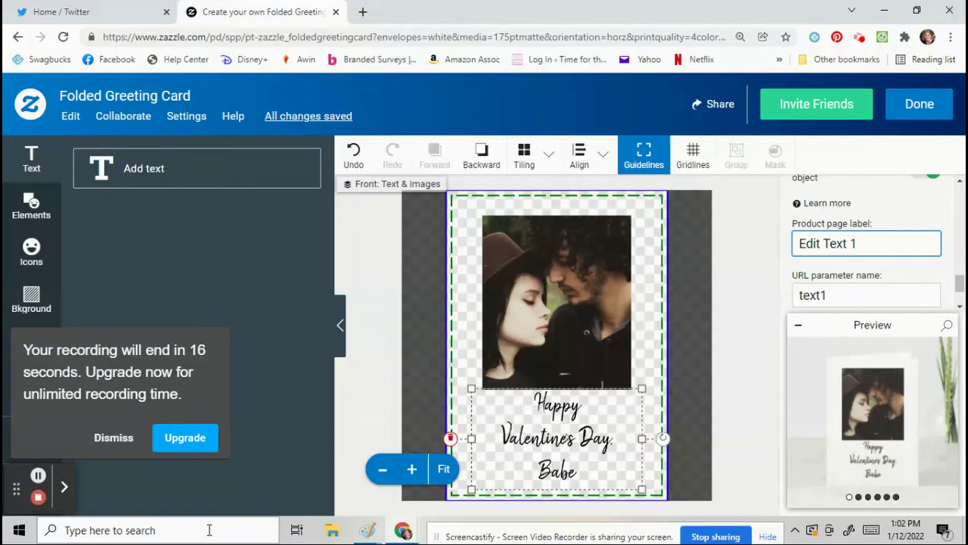
scroll(864, 274, "up", 10)
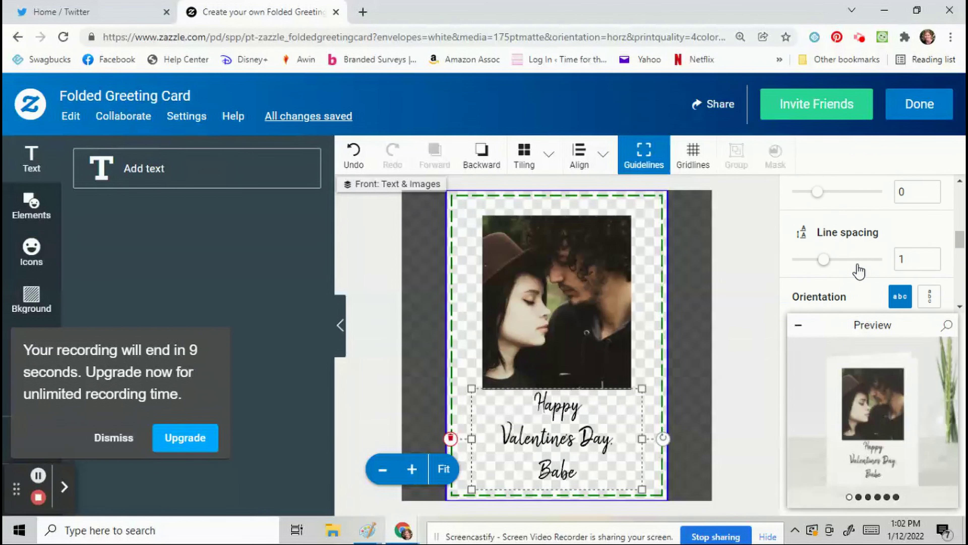
scroll(859, 269, "down", 2)
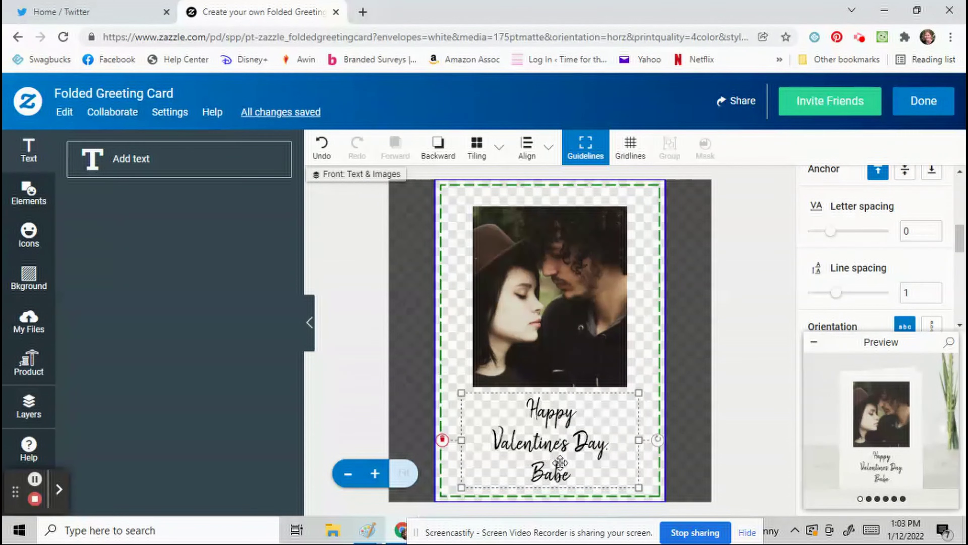
left_click(937, 298)
left_click(937, 298)
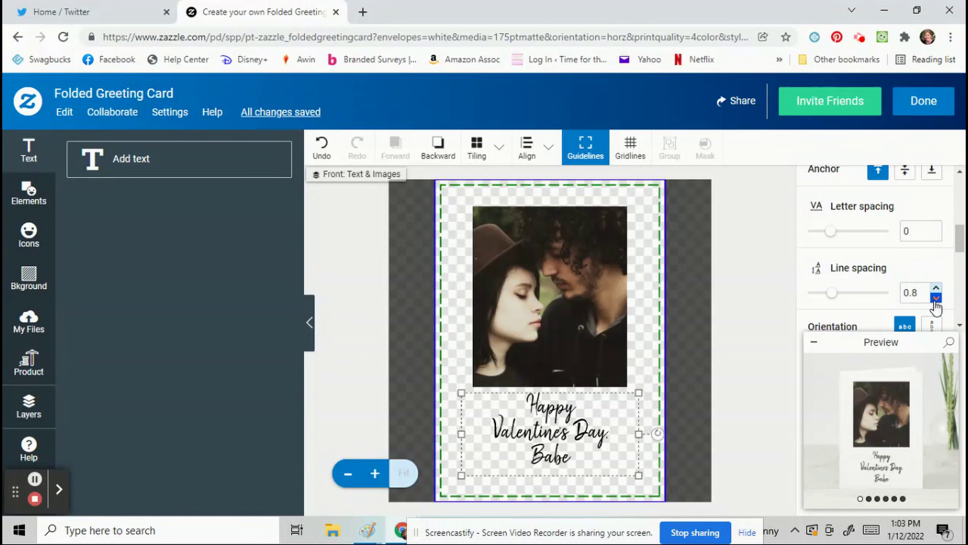
left_click_drag(552, 389, 552, 398)
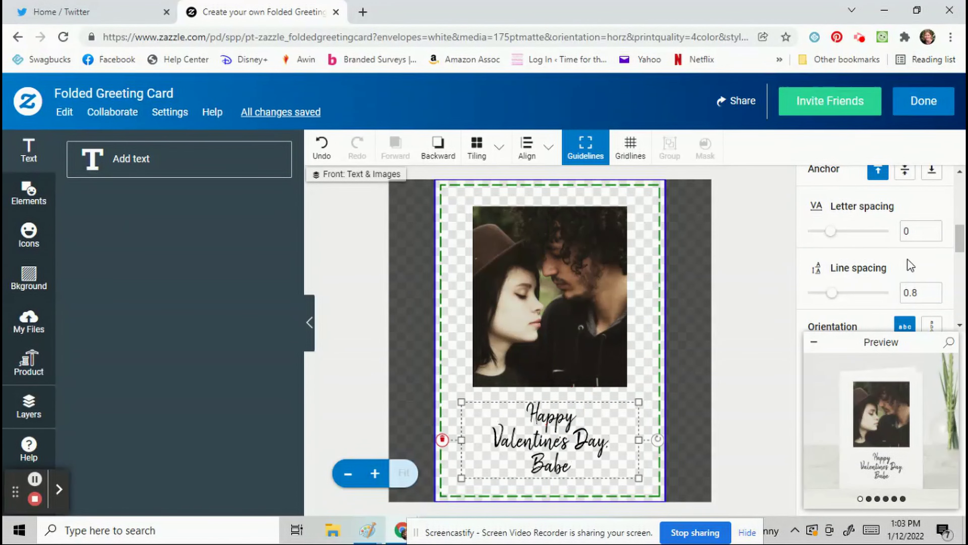
left_click(937, 289)
left_click_drag(606, 434, 589, 430)
scroll(937, 224, "down", 3)
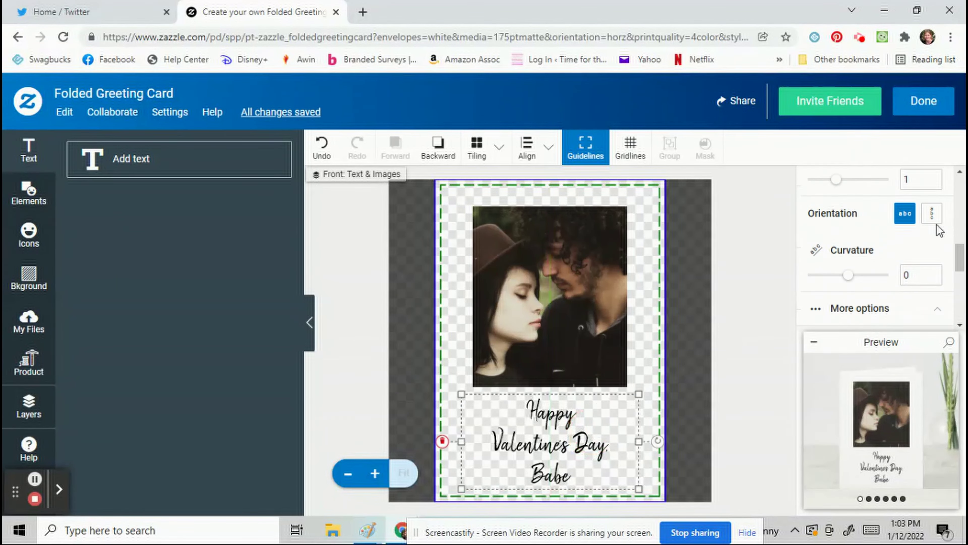
left_click(923, 100)
Close the preview, center the black border frame on the card front, then type 'I Love You'
scroll(700, 416, "up", 3)
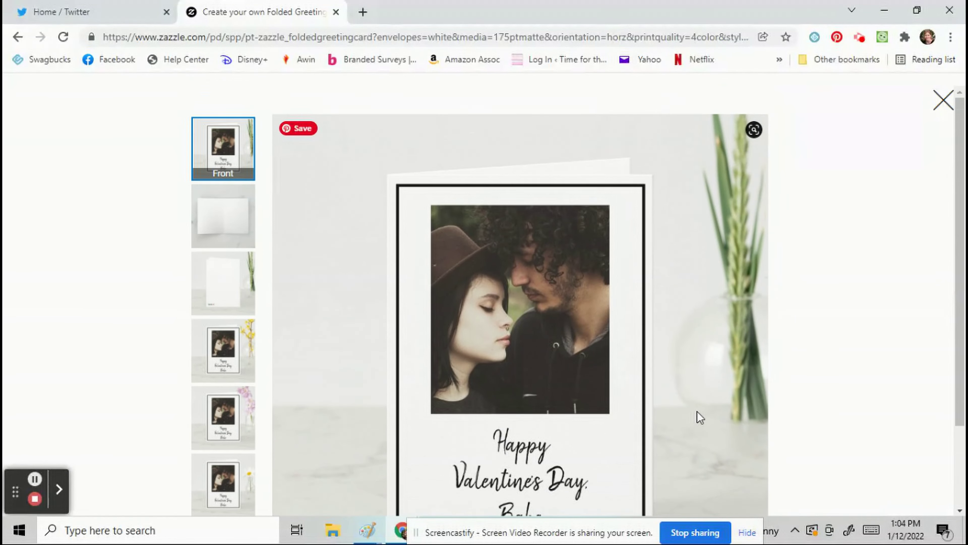
scroll(731, 318, "down", 3)
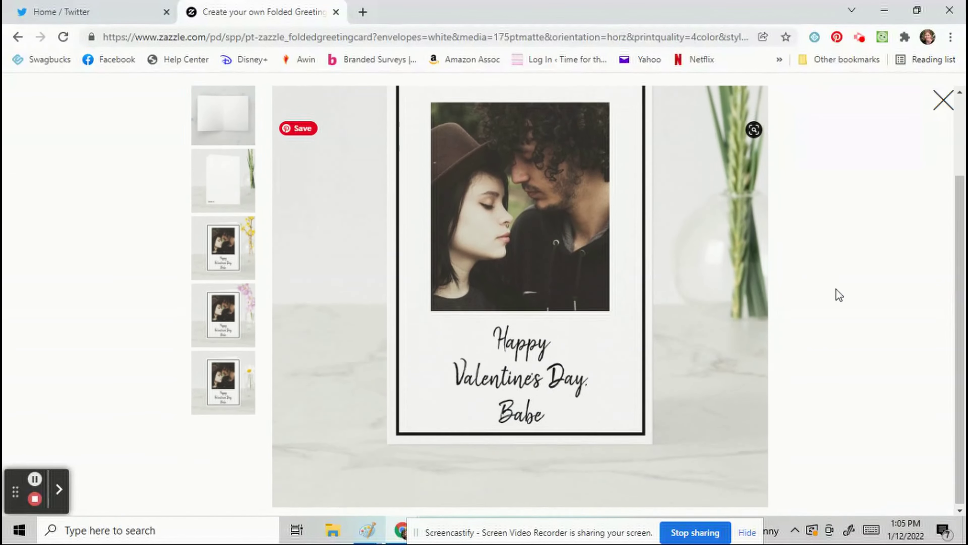
left_click(839, 283)
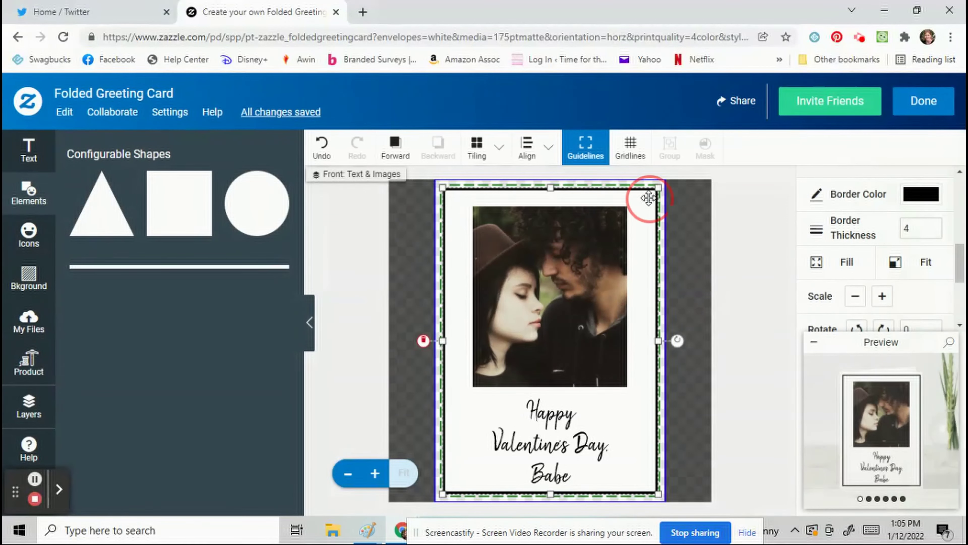
left_click(526, 147)
left_click(565, 207)
left_click(662, 208)
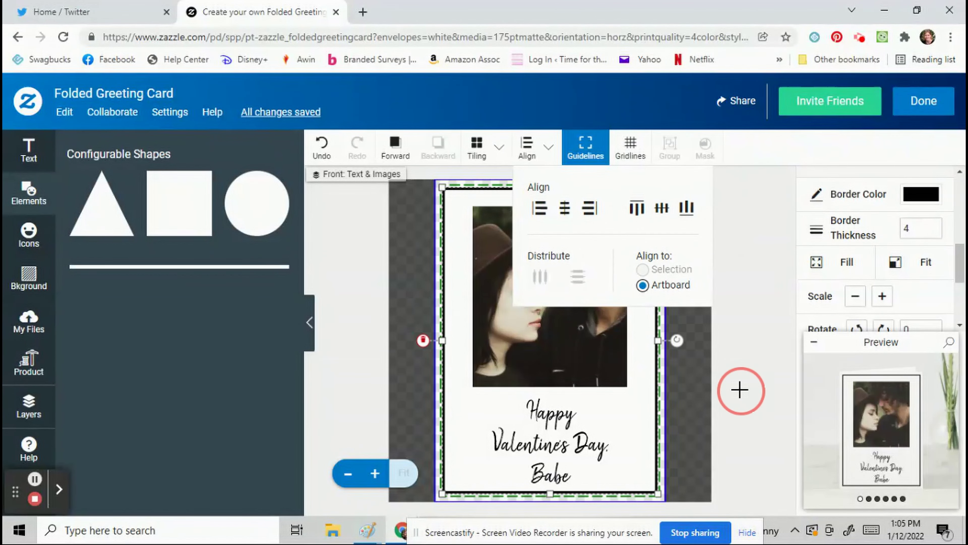
left_click(738, 387)
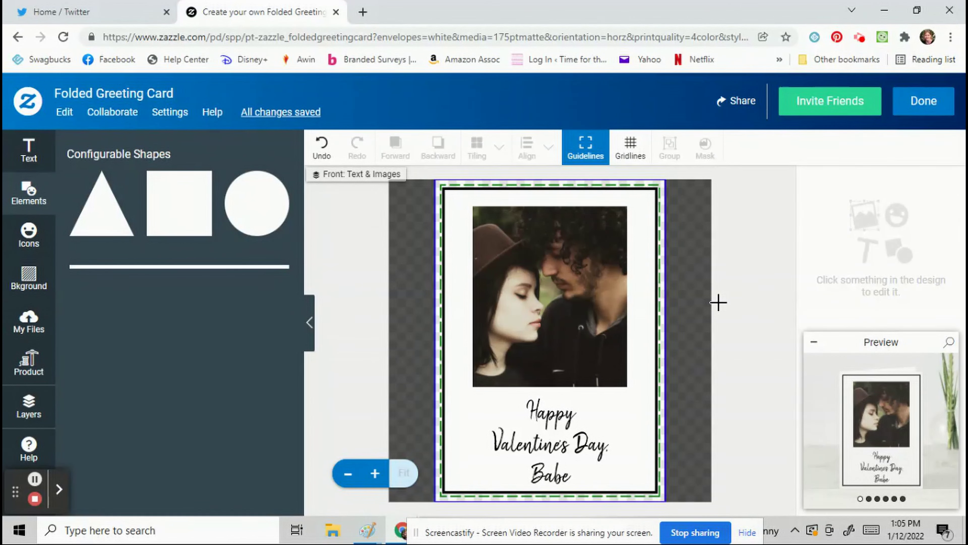
type("I Love You")
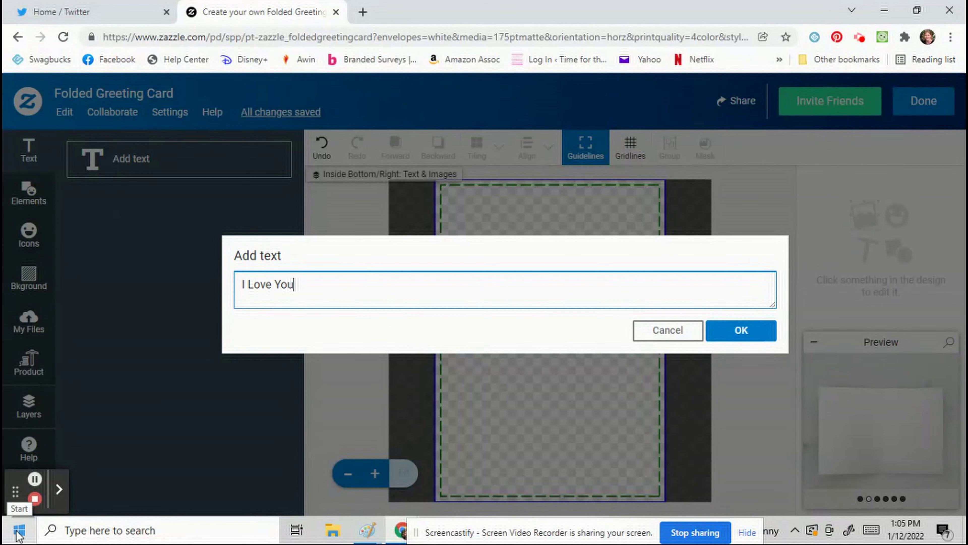
Complete the inside message with a second line 'Very Much!' and add it to the card
key("Return")
type("Very Much")
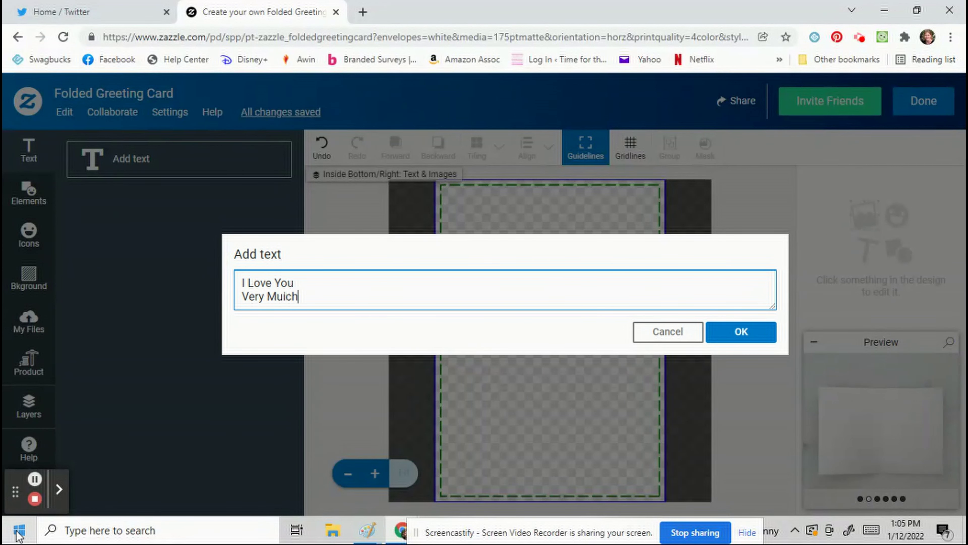
key("BackSpace")
type("h!")
left_click(741, 332)
Nudge the inside message to the centre and scale it down two steps
left_click_drag(577, 326, 578, 316)
scroll(853, 263, "down", 2)
left_click(851, 281)
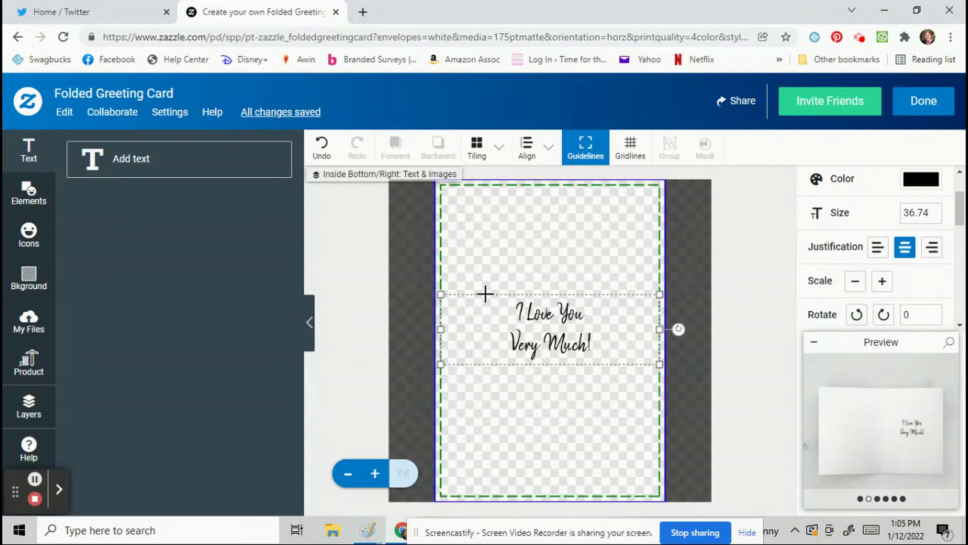
left_click(852, 281)
scroll(861, 263, "down", 2)
scroll(871, 283, "down", 2)
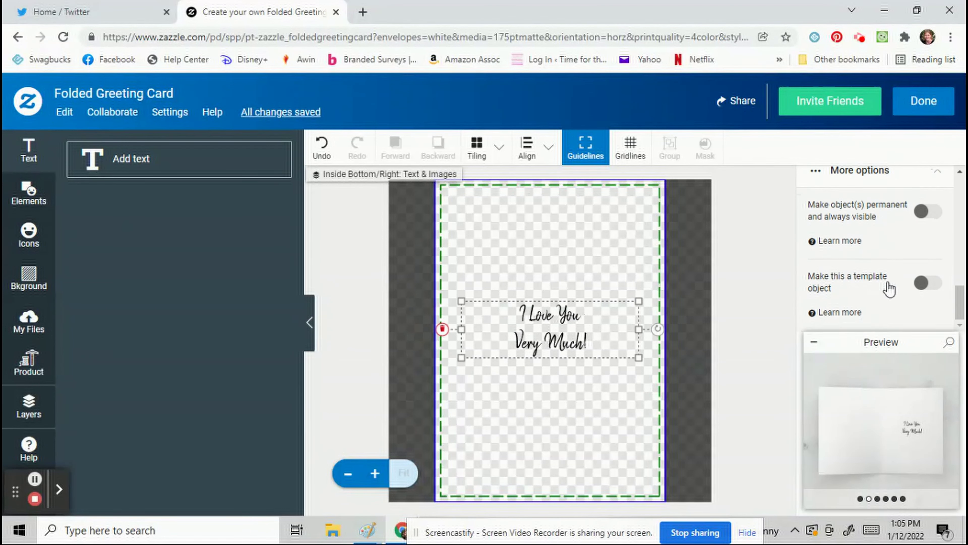
Make the inside message a template object with the product page label 'Edit Text 2'
left_click(855, 290)
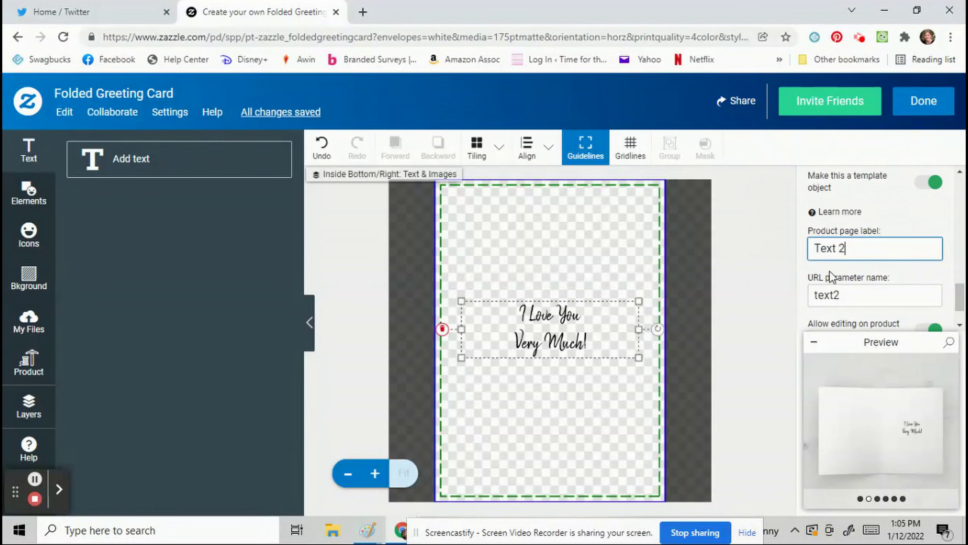
left_click(817, 245)
type("Edi")
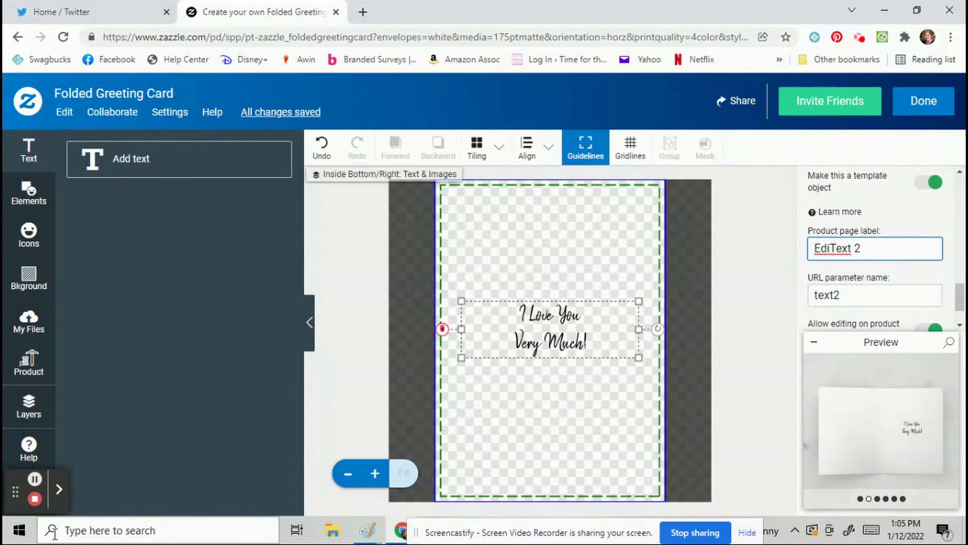
type("t")
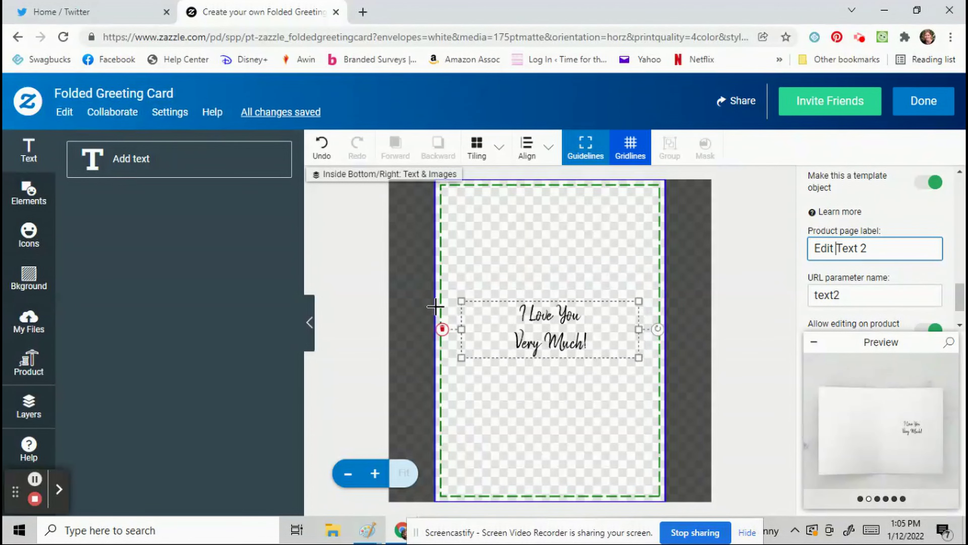
left_click(538, 393)
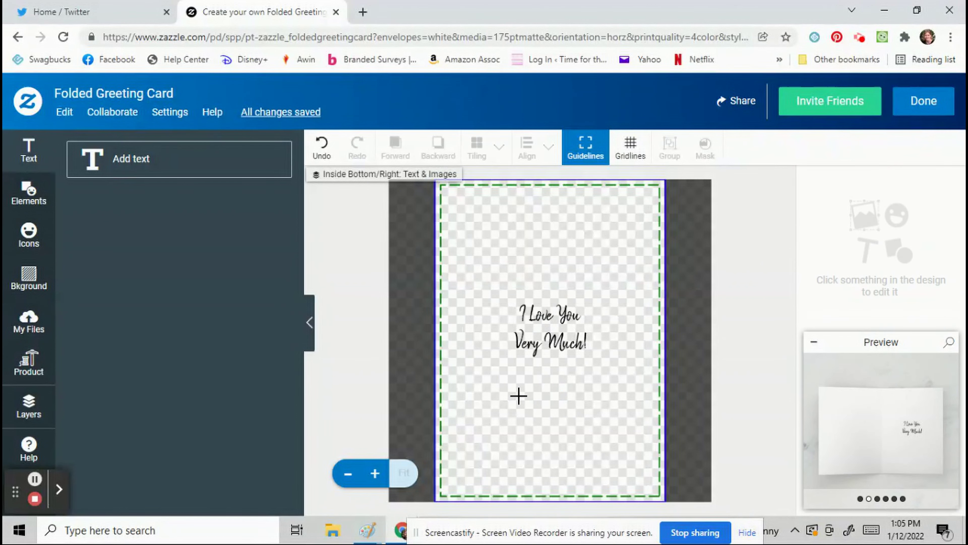
left_click(67, 240)
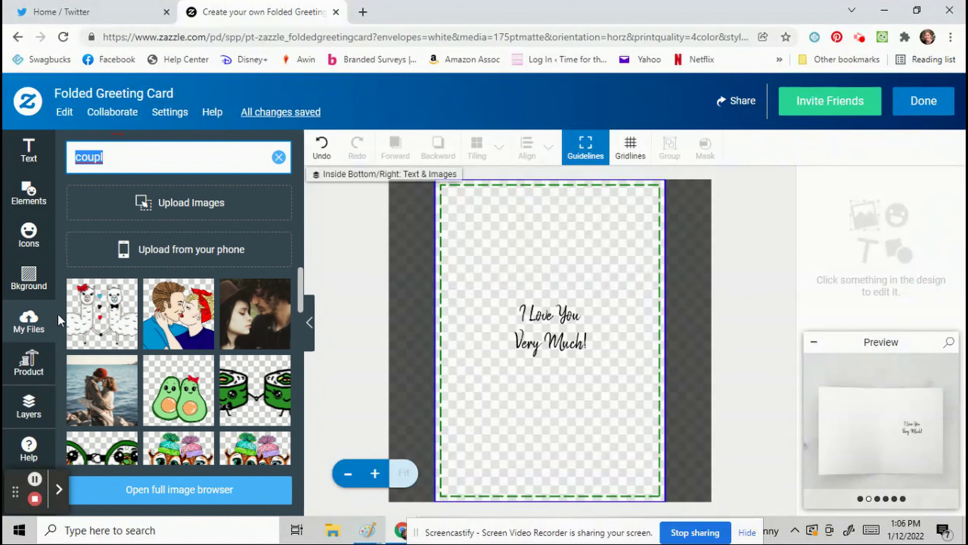
Add the red heart from a 'hear' image search to the inside top/left panel
left_click(29, 406)
left_click(162, 218)
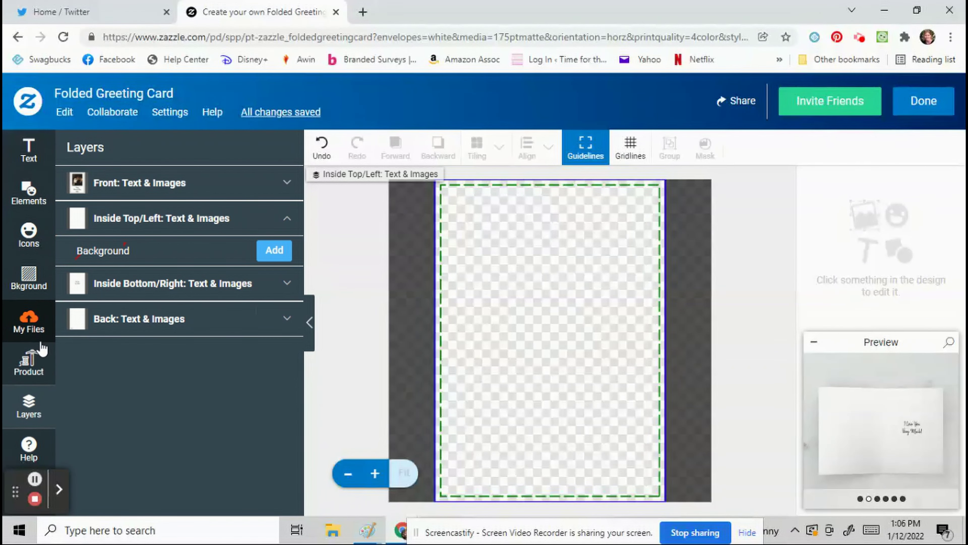
left_click(33, 326)
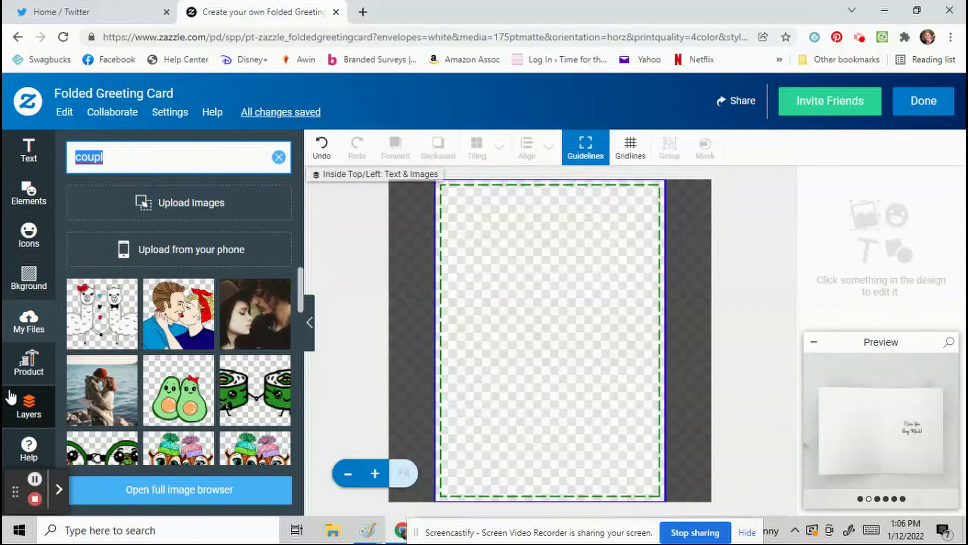
type("hear")
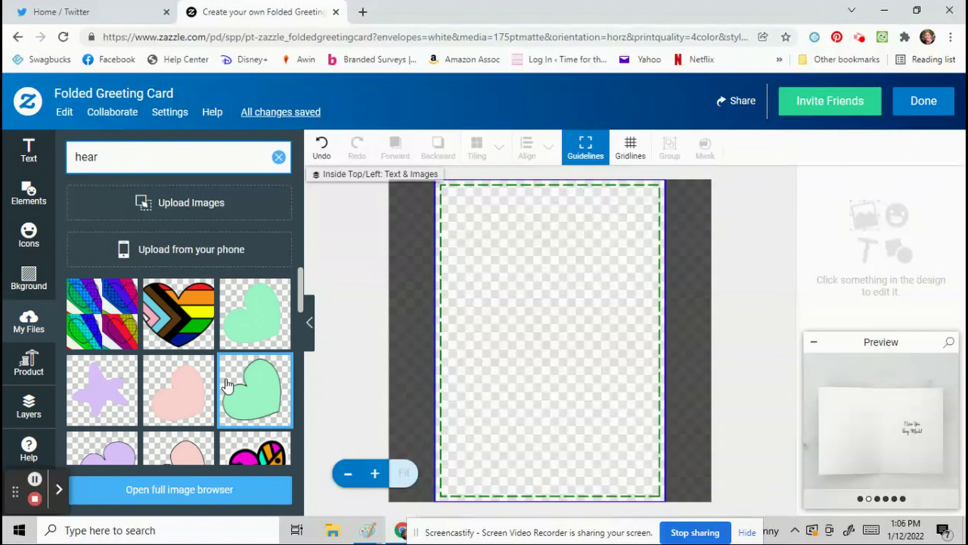
scroll(225, 381, "down", 2)
scroll(225, 382, "down", 4)
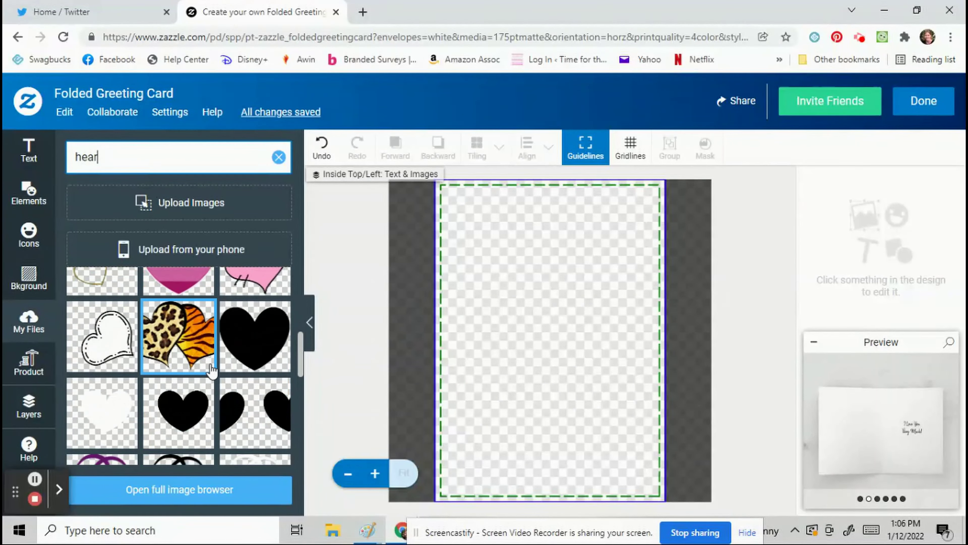
scroll(214, 367, "down", 1)
scroll(214, 367, "down", 5)
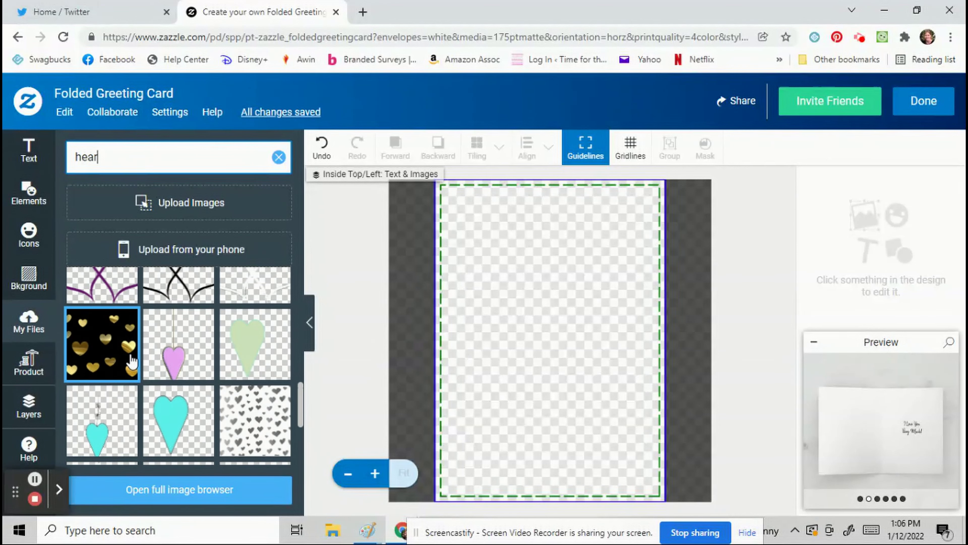
scroll(135, 360, "down", 4)
scroll(151, 318, "up", 5)
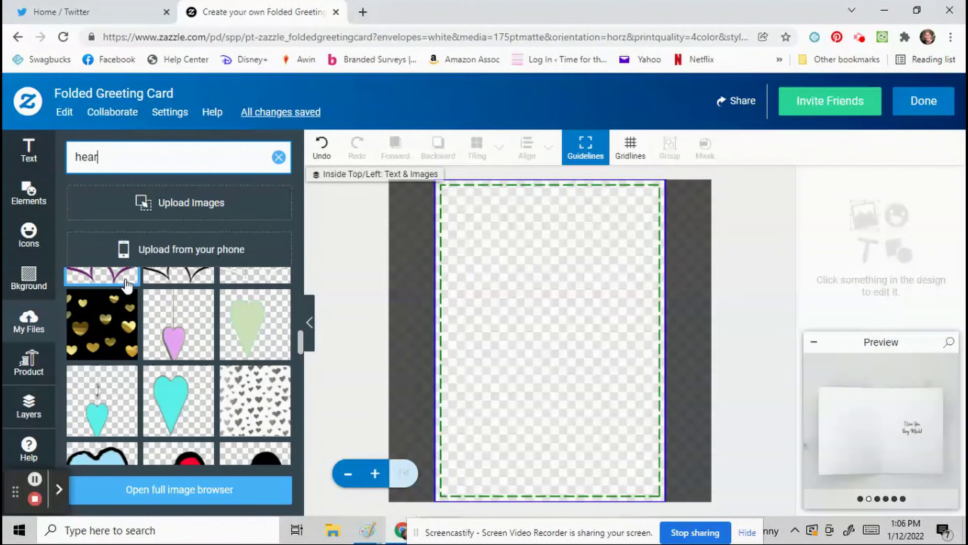
scroll(126, 284, "down", 7)
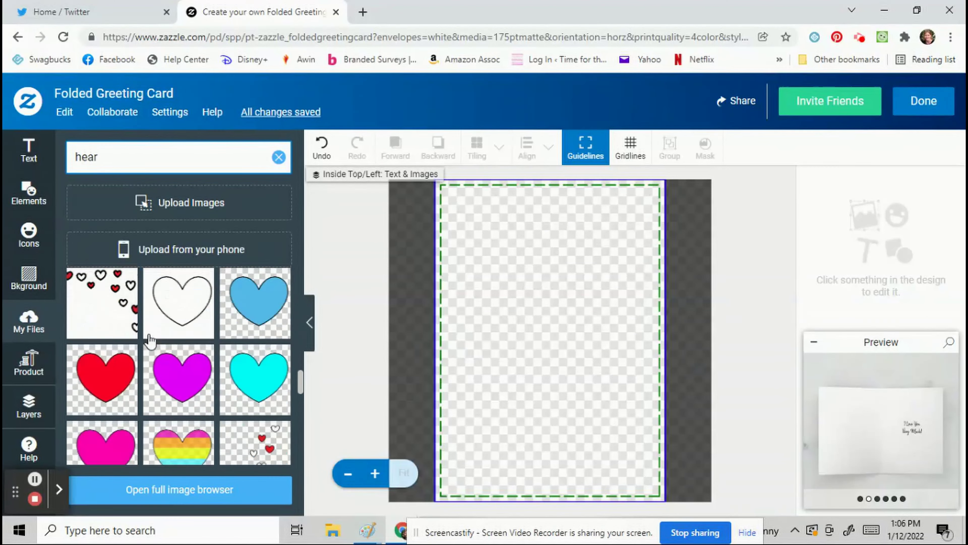
left_click(134, 346)
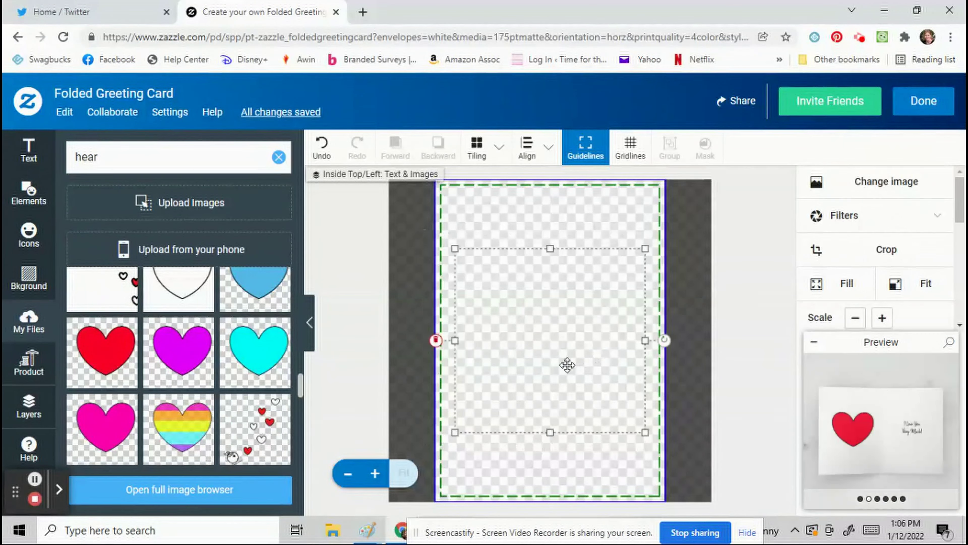
Shrink the heart to a small size and centre it horizontally and vertically
left_click_drag(550, 430, 549, 333)
left_click(526, 147)
left_click(564, 208)
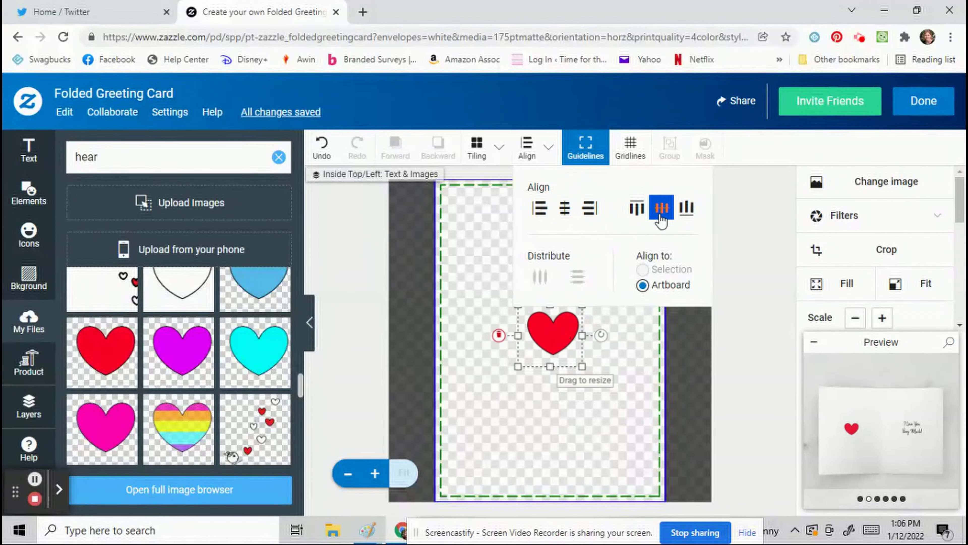
left_click(661, 207)
Check the card's inside in a full-size preview, then return to editing
left_click(901, 454)
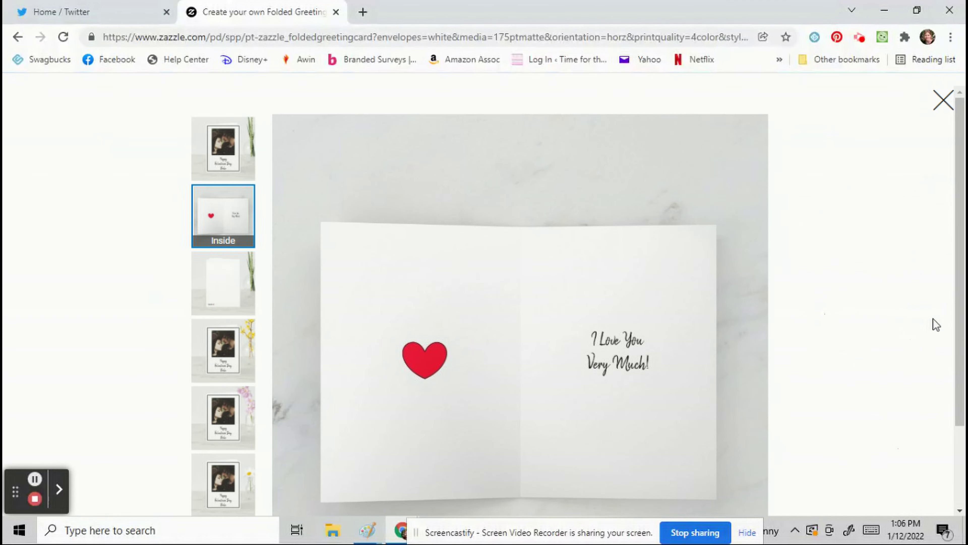
scroll(910, 337, "down", 1)
left_click(908, 327)
left_click(28, 415)
Switch to the card's back panel and browse the My Files image search
left_click(134, 349)
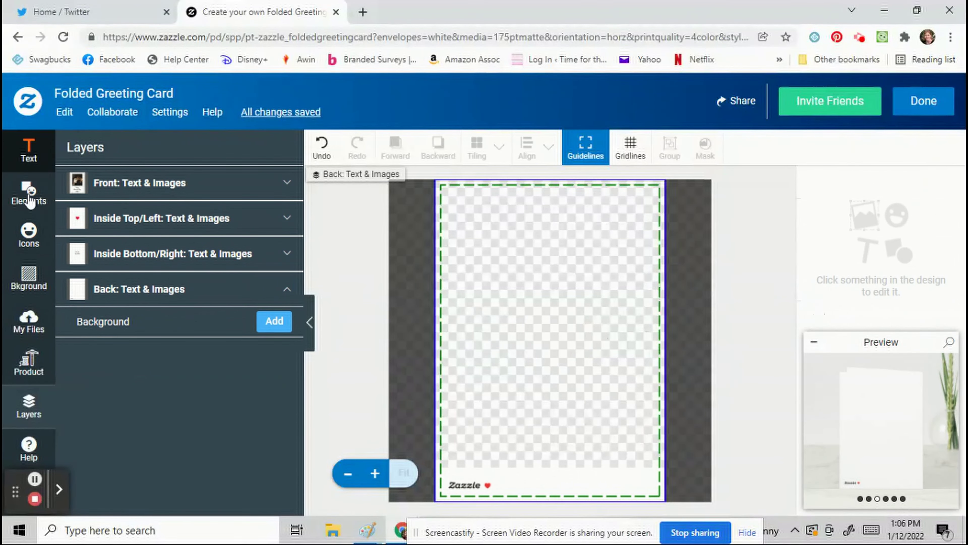
left_click(28, 322)
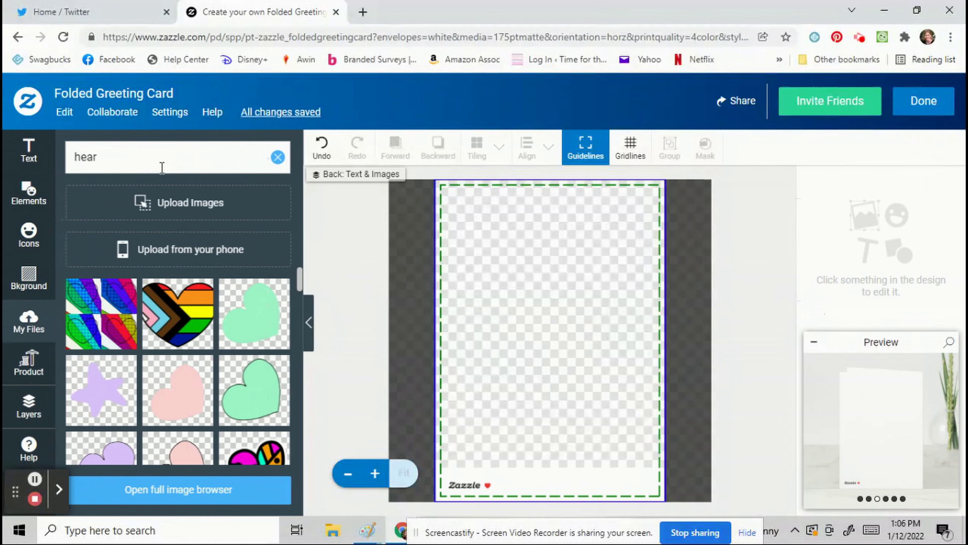
scroll(454, 328, "down", 3)
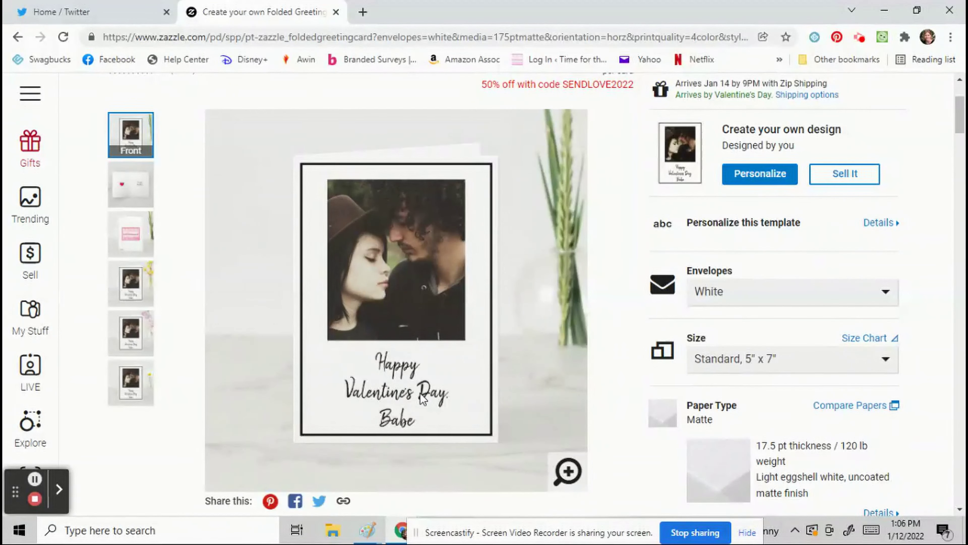
Start a sale listing titled 'Personalized Valentine's Day Photo Card'
left_click(849, 179)
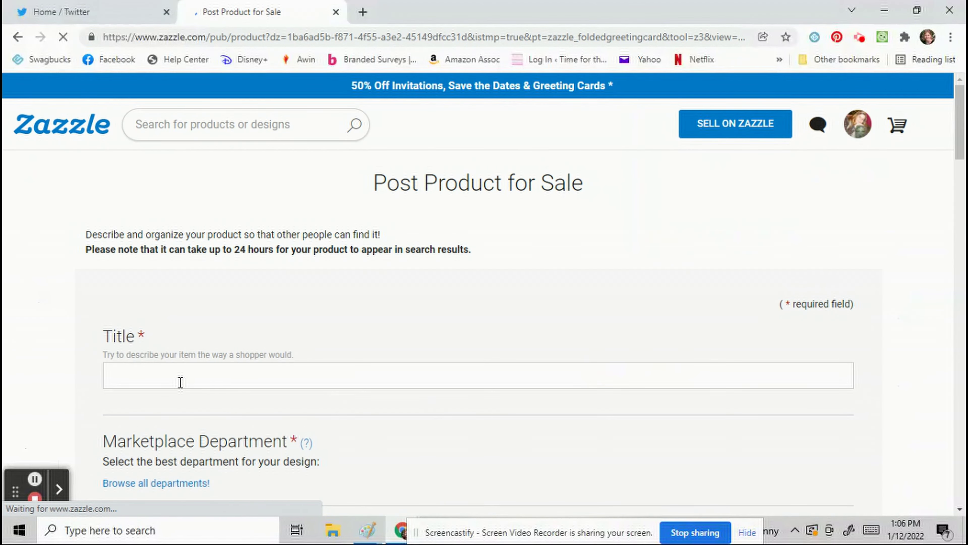
left_click(179, 381)
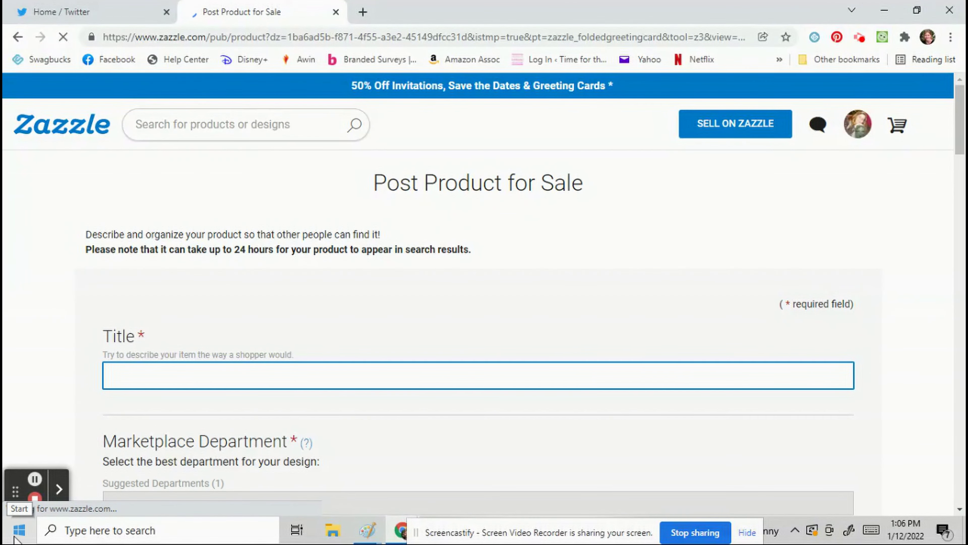
type("Perosn")
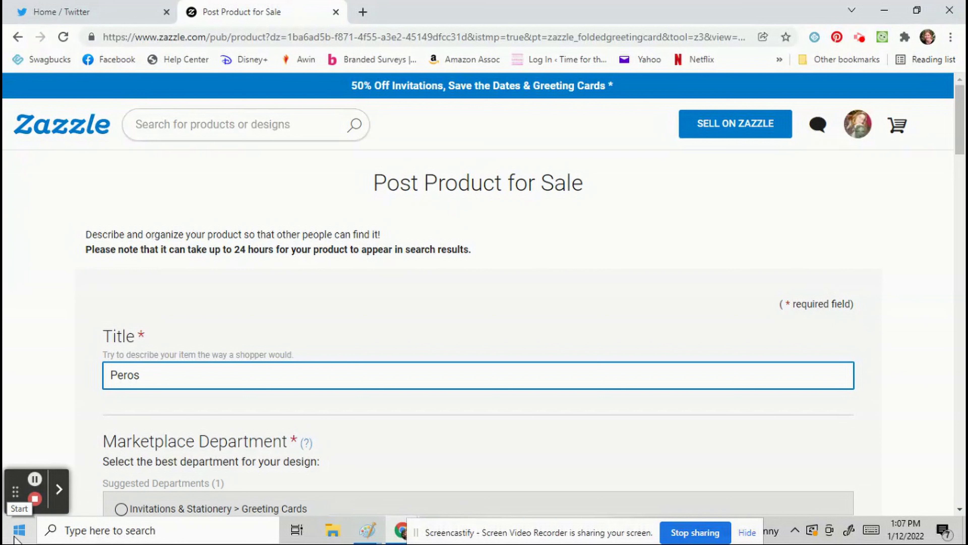
key("BackSpace")
key("BackSpace")
type("sonalized Valenti")
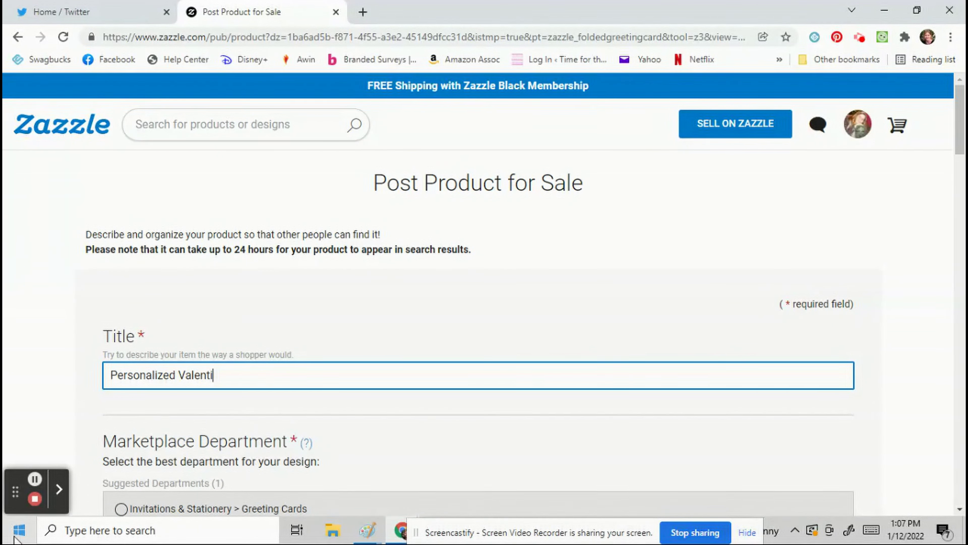
type("ne's Day Photo")
scroll(510, 277, "down", 5)
left_click(129, 303)
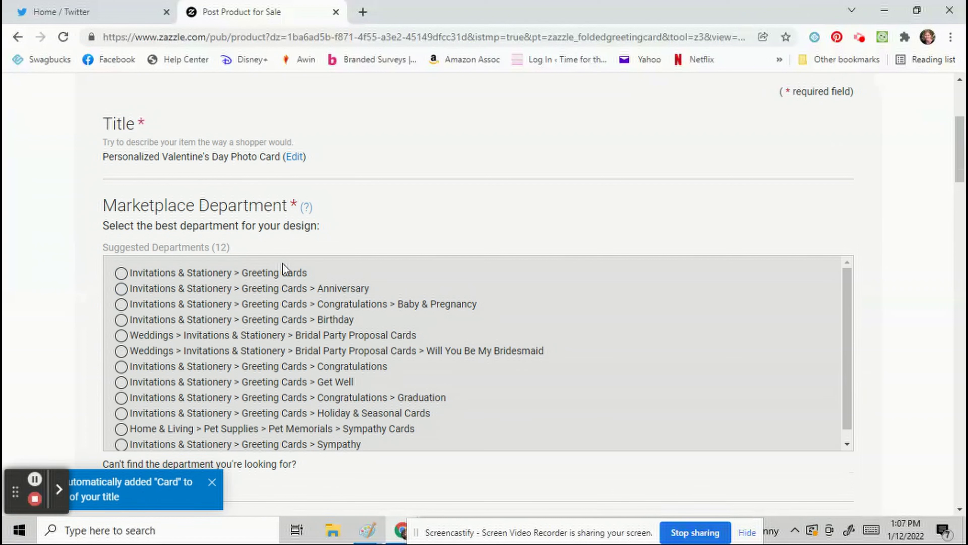
Choose the Greeting Cards department and write a description about personalizing the card
left_click(279, 275)
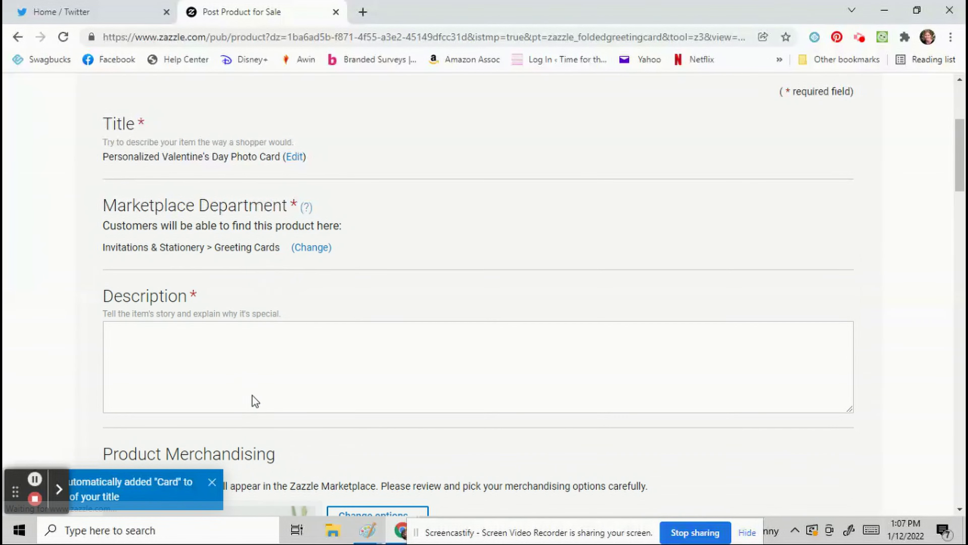
left_click(256, 356)
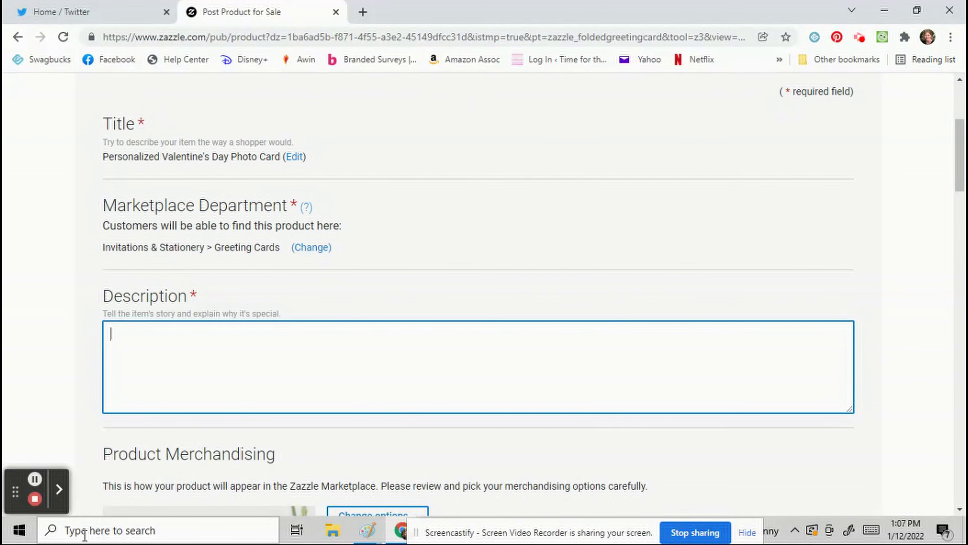
type("ersonalize")
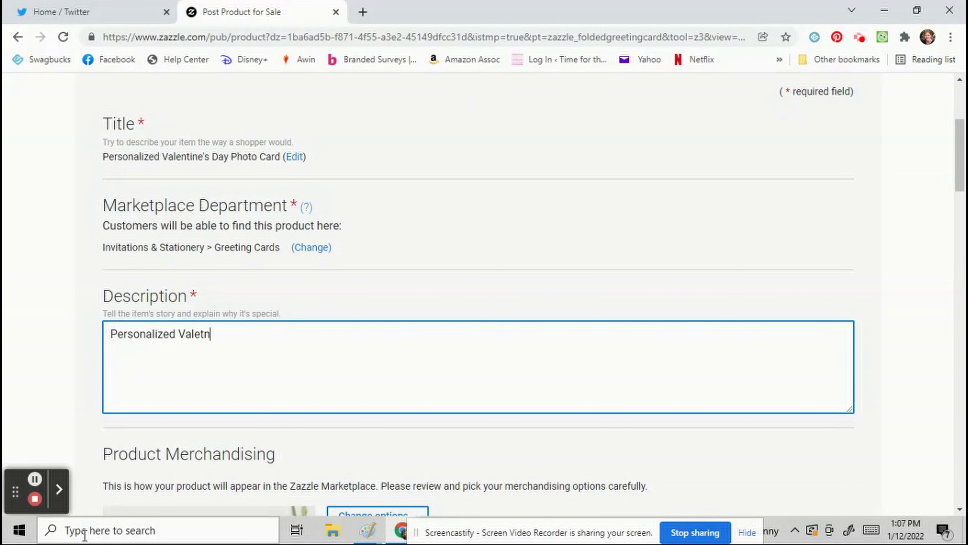
type("d Valentine's Day Card. Up")
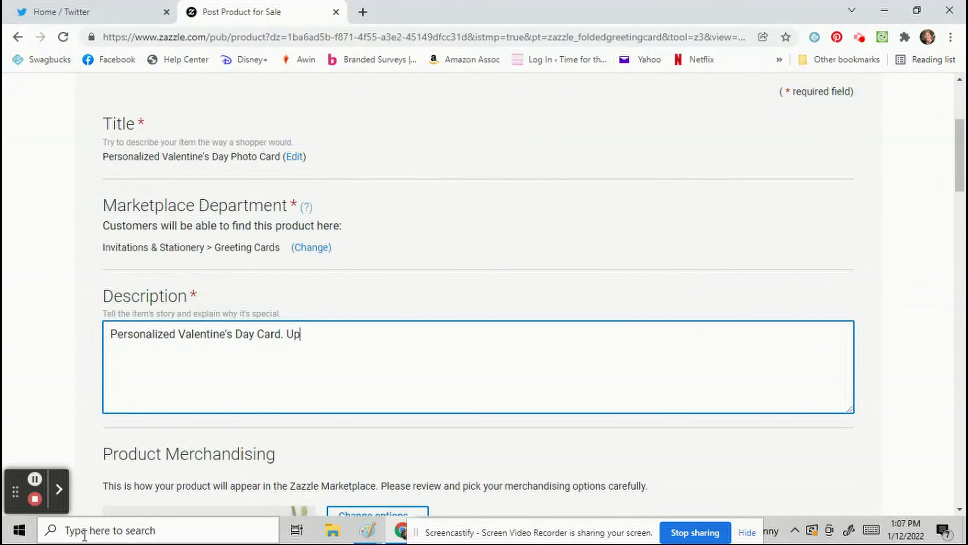
type("load your own favorite pho")
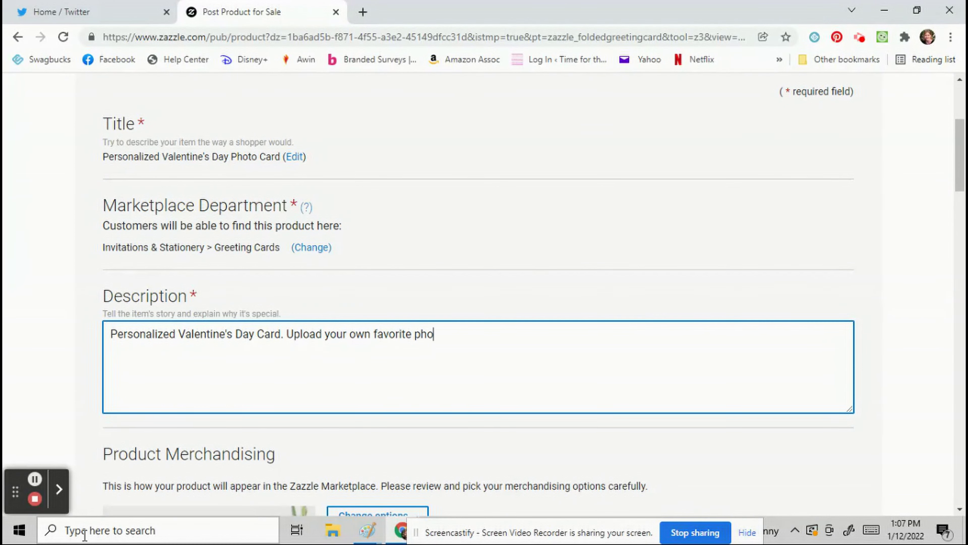
type("to and change th")
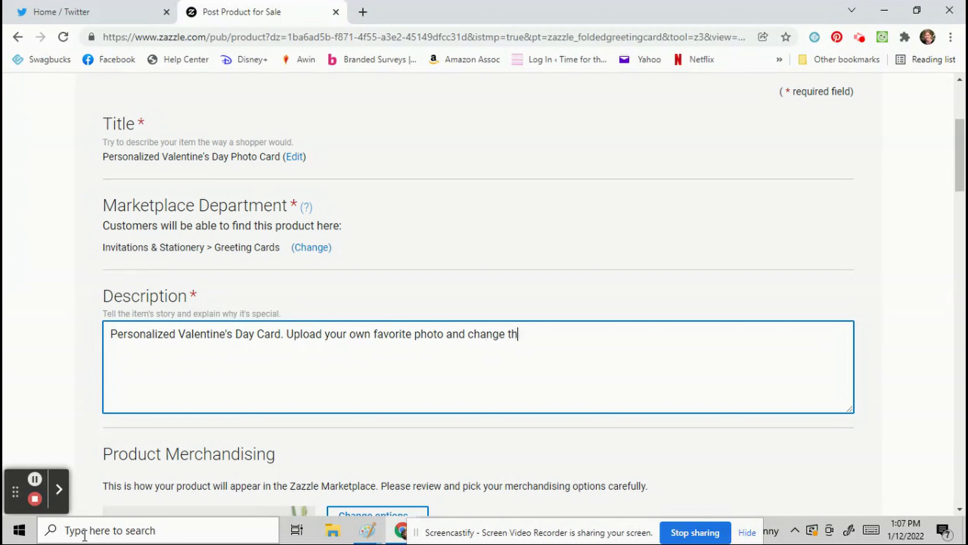
type("e text on the front and")
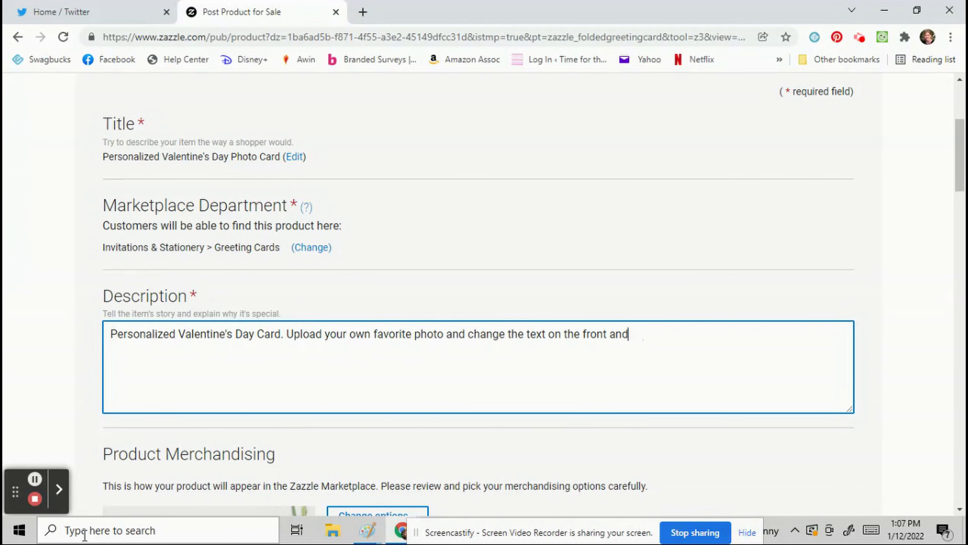
type(" bacde the car")
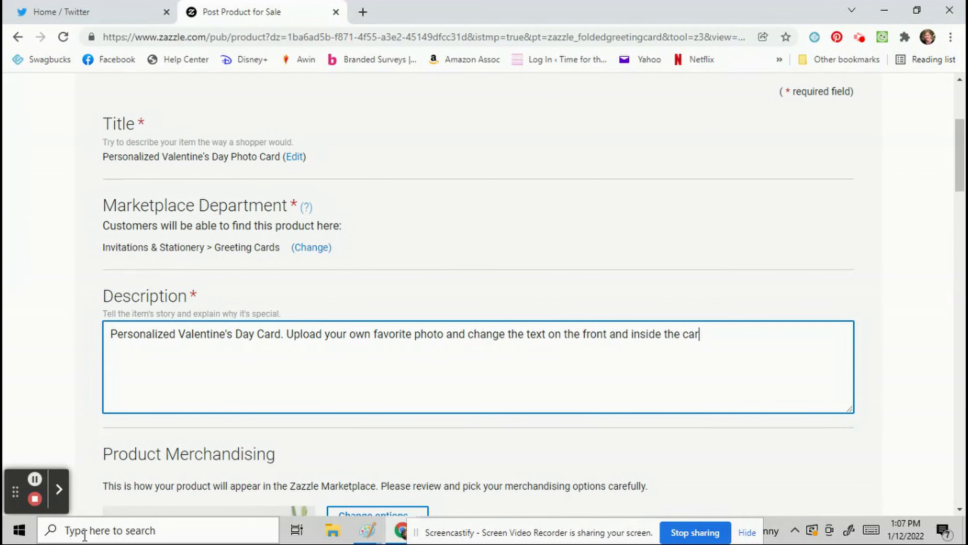
type("d to make it yo")
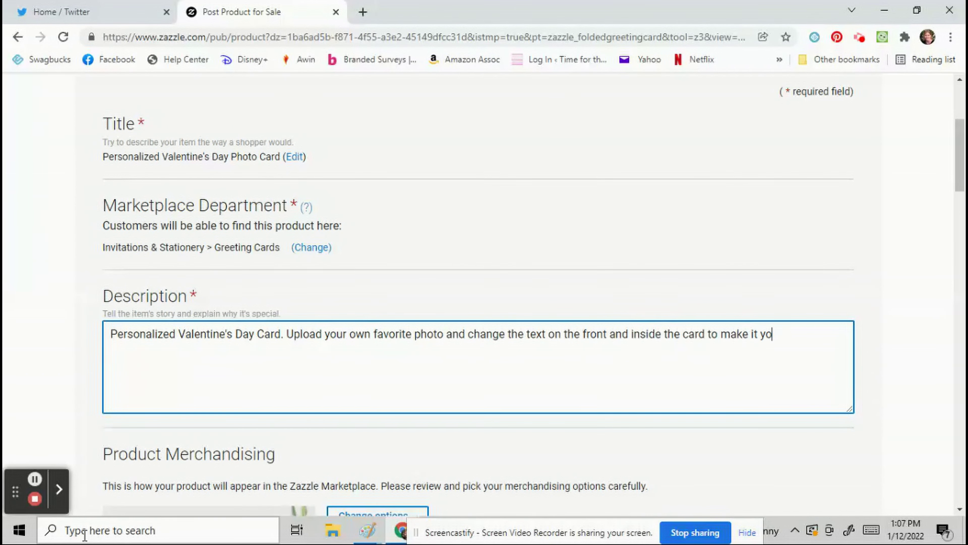
type("wn romantic card.")
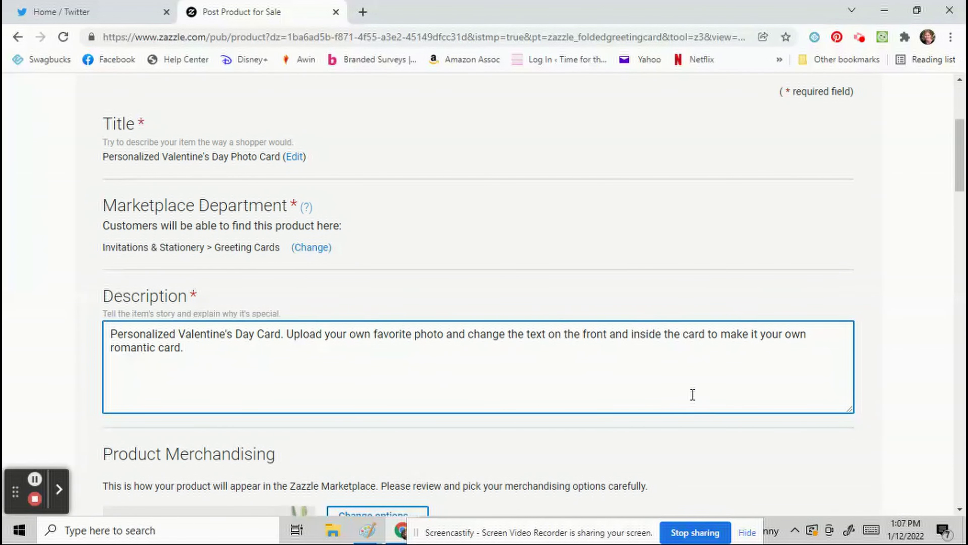
Set the event category to Holidays > Valentine's Day
scroll(860, 465, "down", 10)
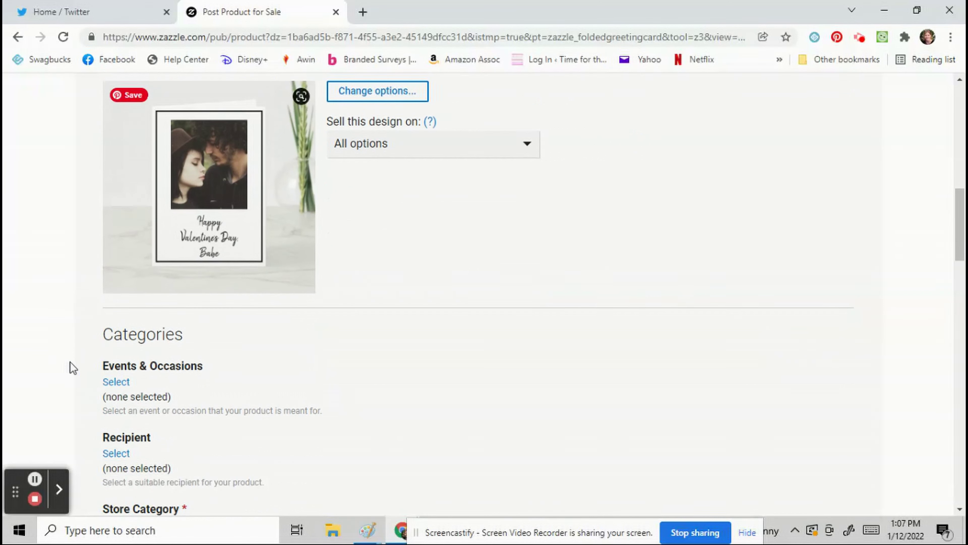
scroll(128, 361, "down", 3)
left_click(120, 242)
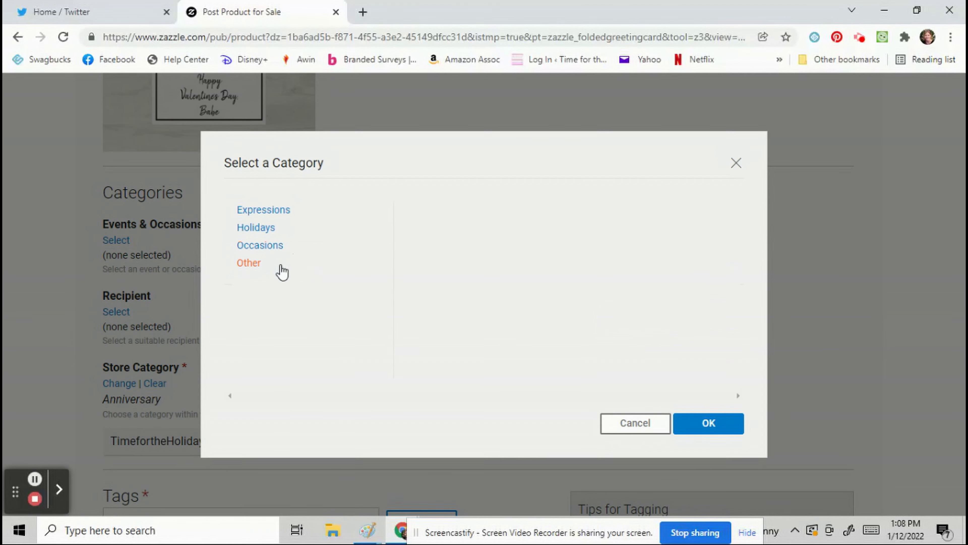
left_click(256, 227)
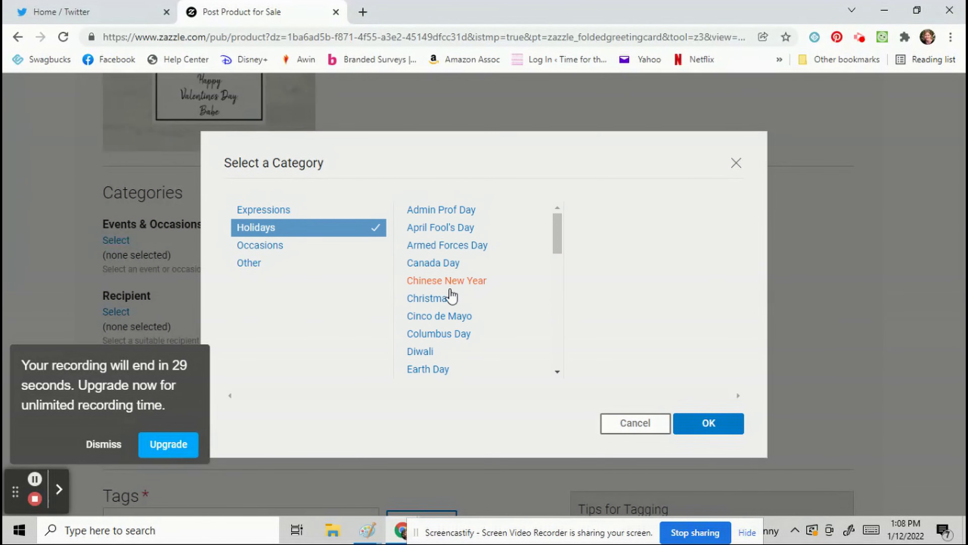
scroll(450, 297, "down", 10)
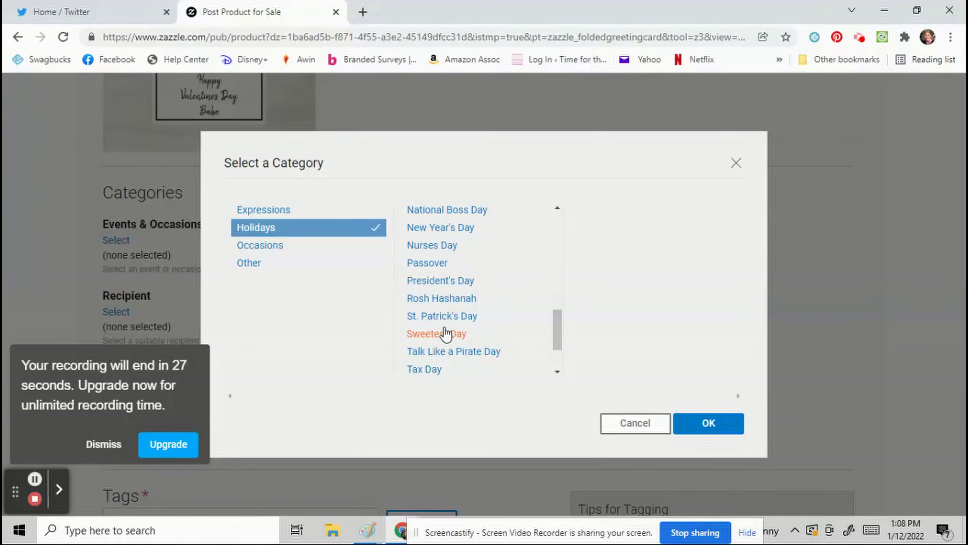
scroll(444, 305, "down", 2)
left_click(459, 338)
left_click(709, 422)
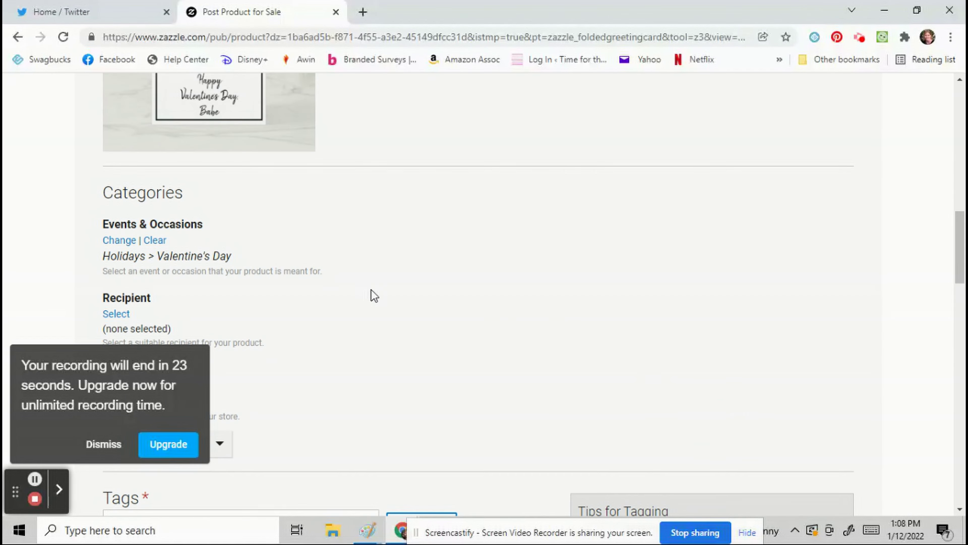
Set the recipient category to For Them > Couple
left_click(103, 444)
scroll(157, 282, "down", 3)
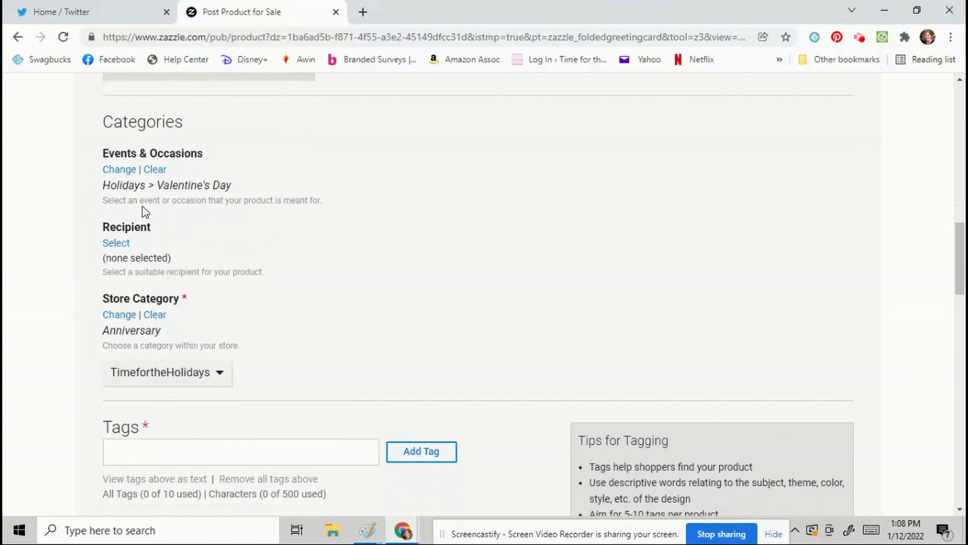
left_click(117, 243)
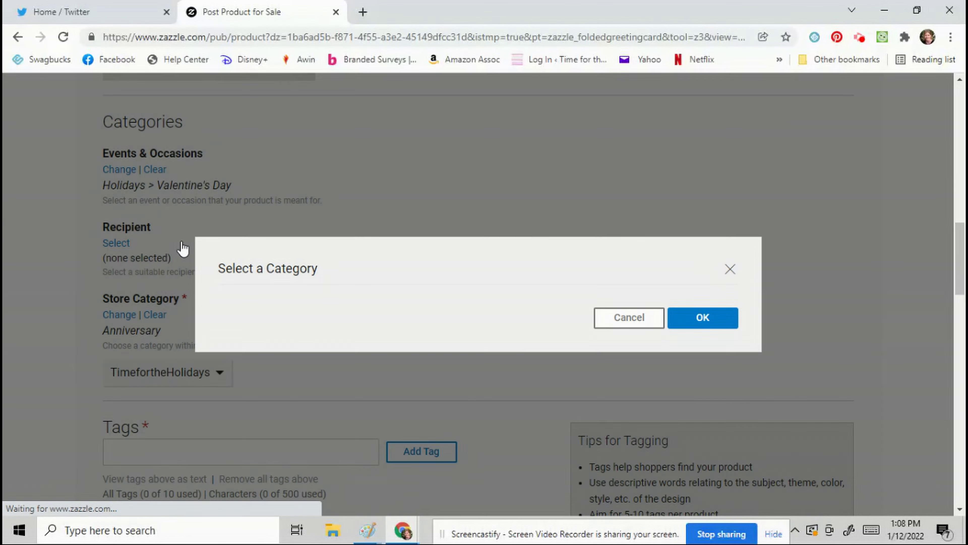
left_click(259, 299)
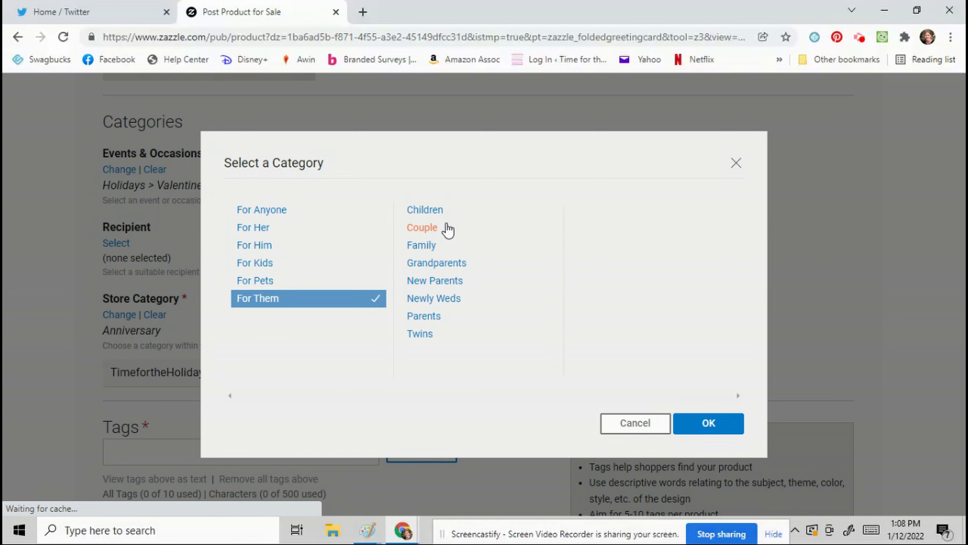
left_click(426, 227)
left_click(707, 424)
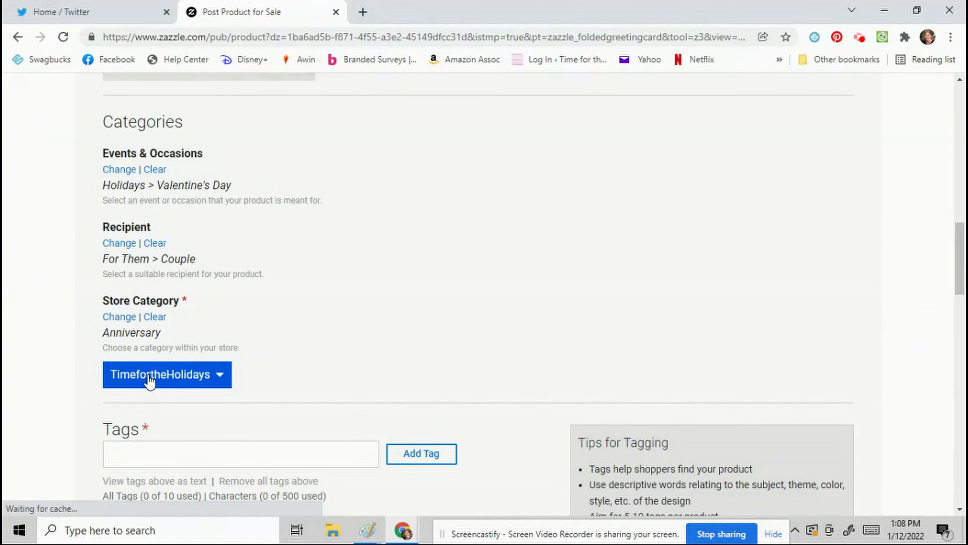
Keep the TimefortheHolidays store and set its store category to Valentine's Day
left_click(123, 373)
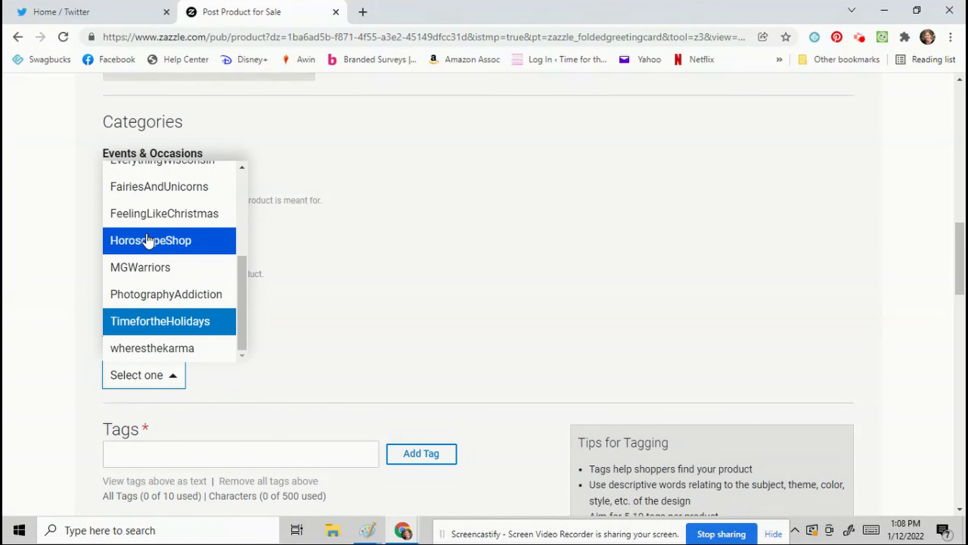
left_click(150, 331)
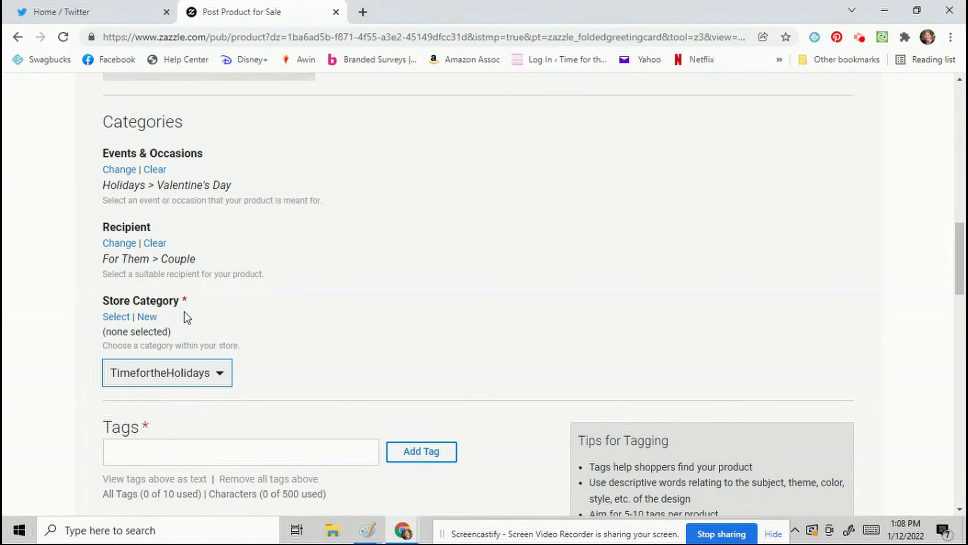
left_click(122, 318)
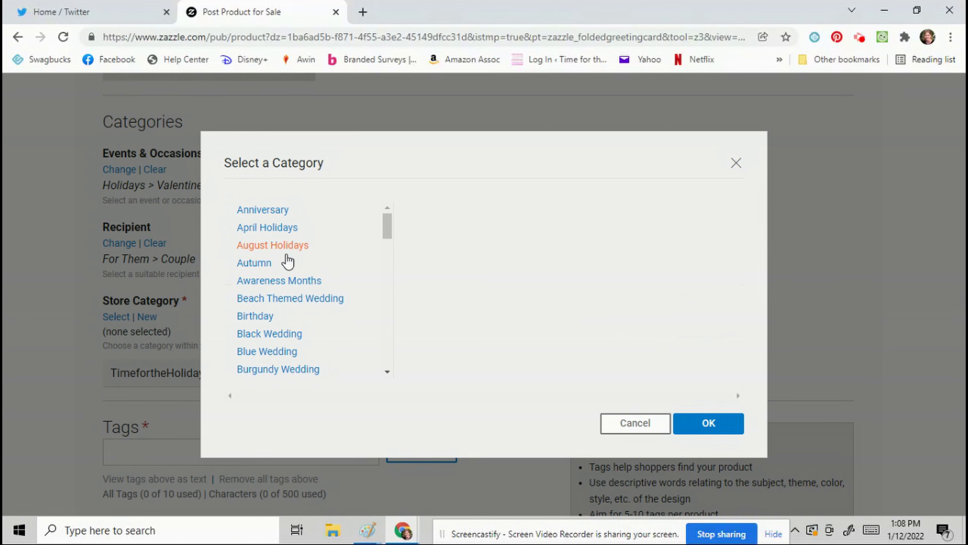
scroll(284, 277, "down", 12)
scroll(282, 335, "down", 10)
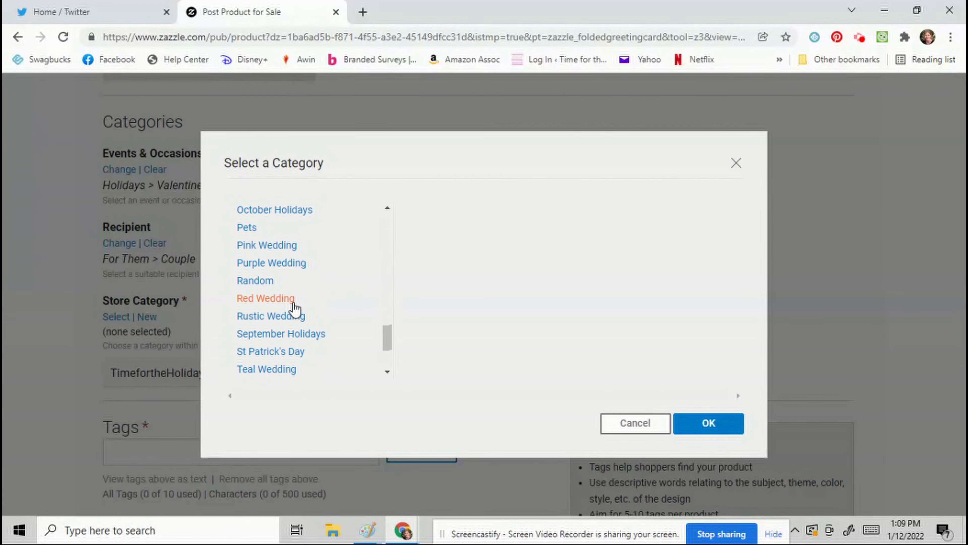
scroll(292, 311, "down", 3)
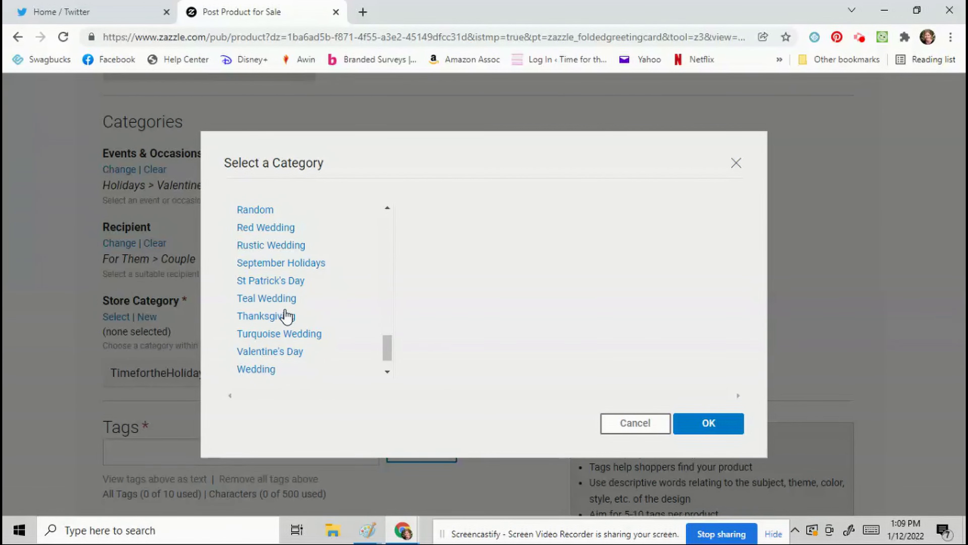
left_click(280, 354)
left_click(709, 423)
scroll(152, 290, "down", 3)
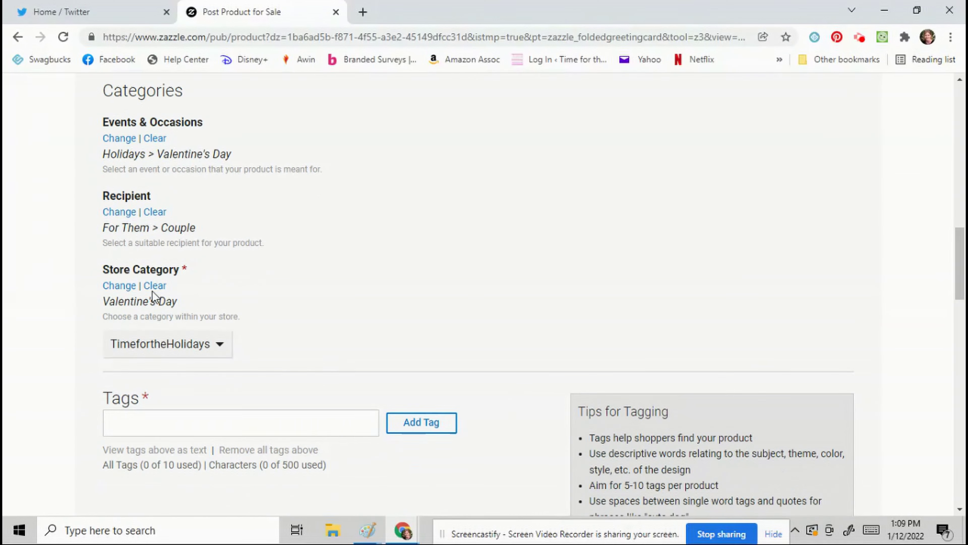
left_click(137, 310)
Add the tags valentines day, photo card, picture, couple, romantic, i love you, simple, elegant, sweet
type("valentines")
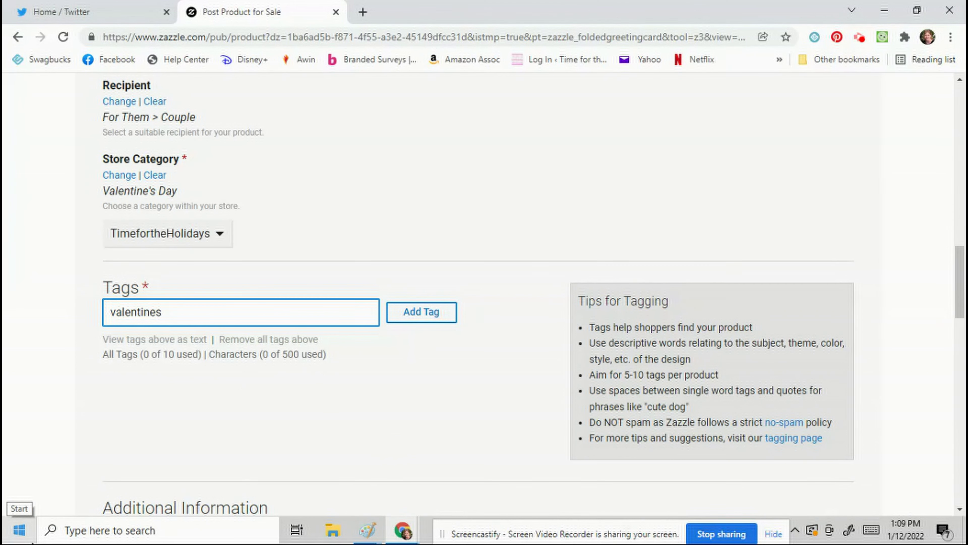
type(" day, photo card, pictur")
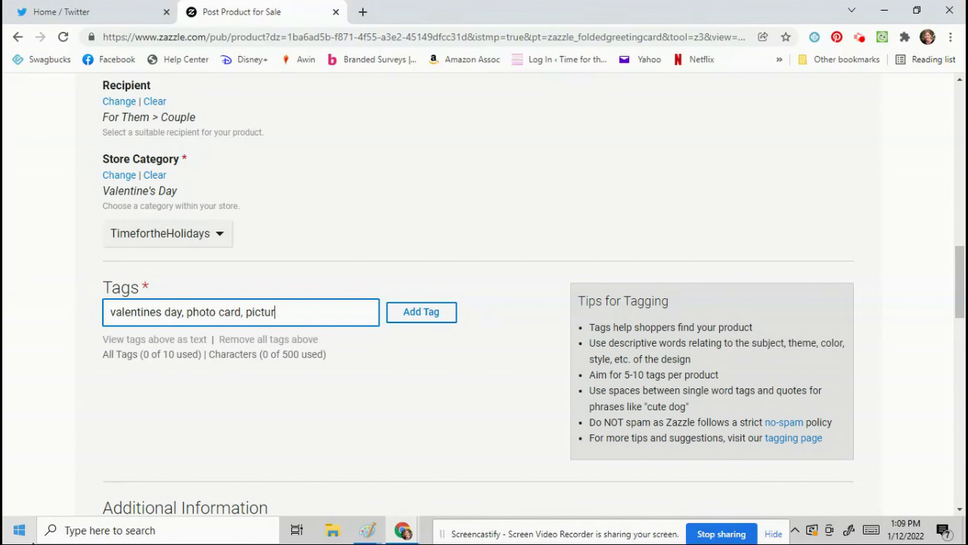
type("couple, romantic, i love you, simple, elegan")
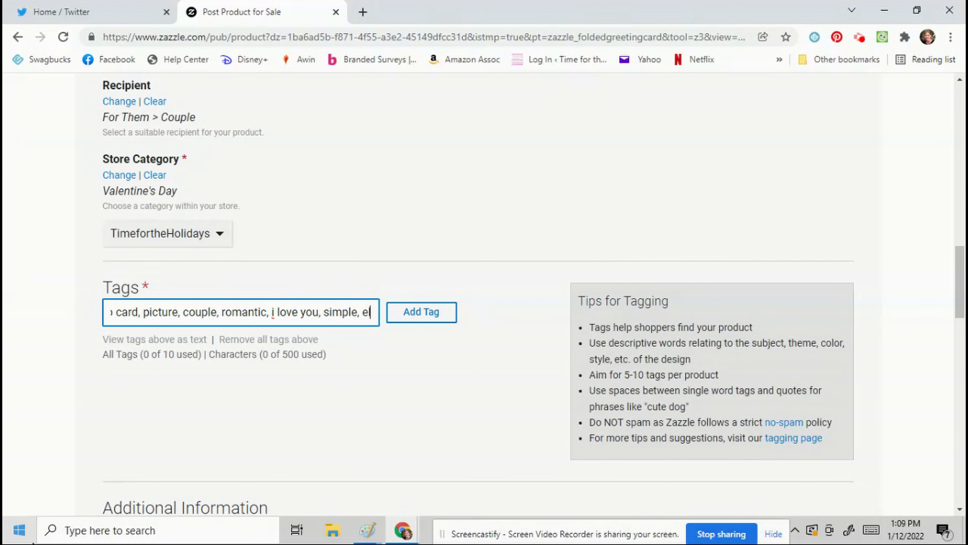
type("t, sweet,")
key("Return")
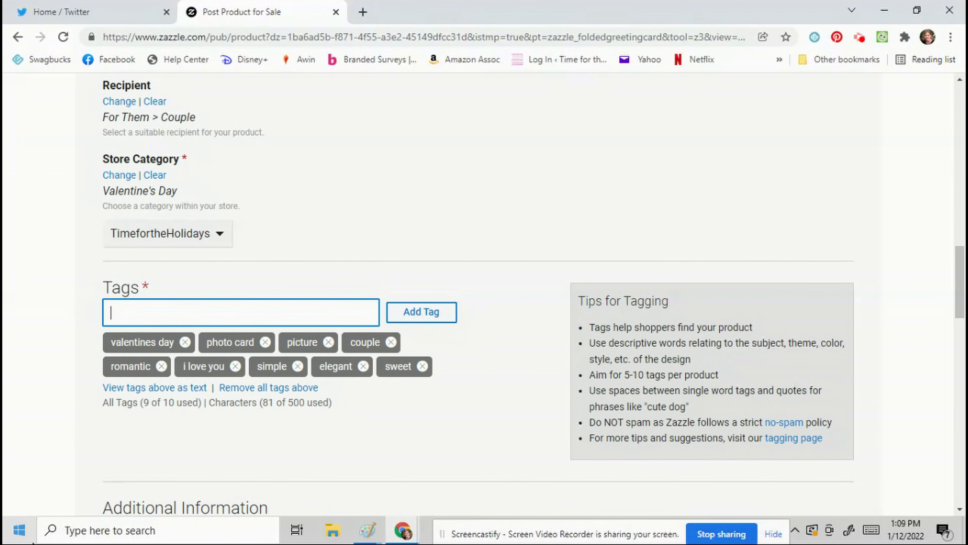
Choose the G audience rating, tick the publishing rights agreement and post the card
scroll(43, 496, "down", 4)
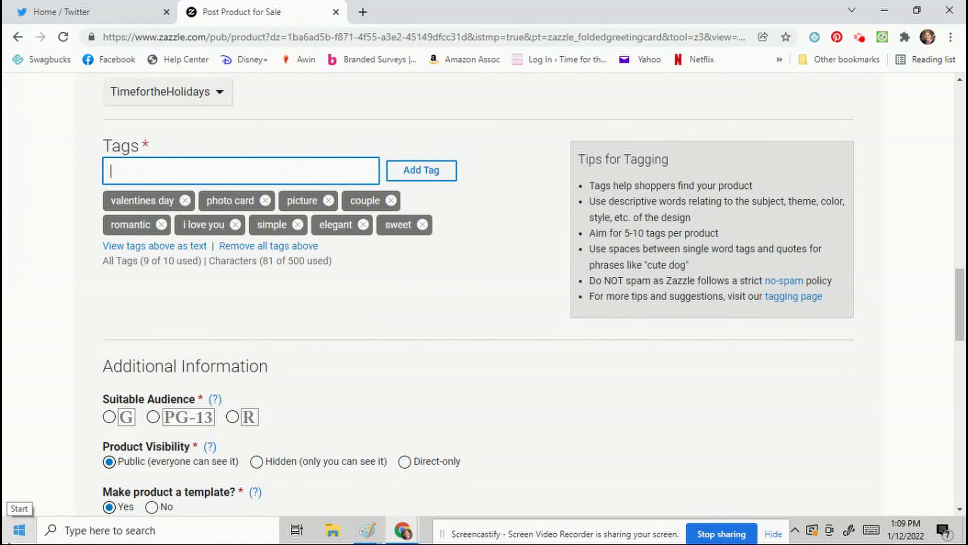
scroll(358, 335, "down", 2)
left_click(108, 346)
scroll(122, 367, "down", 4)
scroll(196, 288, "down", 6)
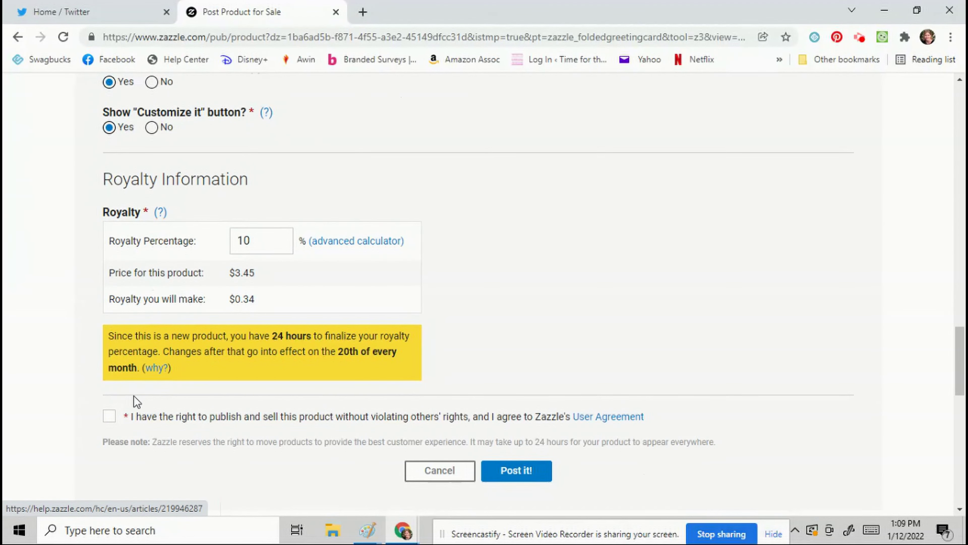
left_click(111, 416)
left_click(514, 473)
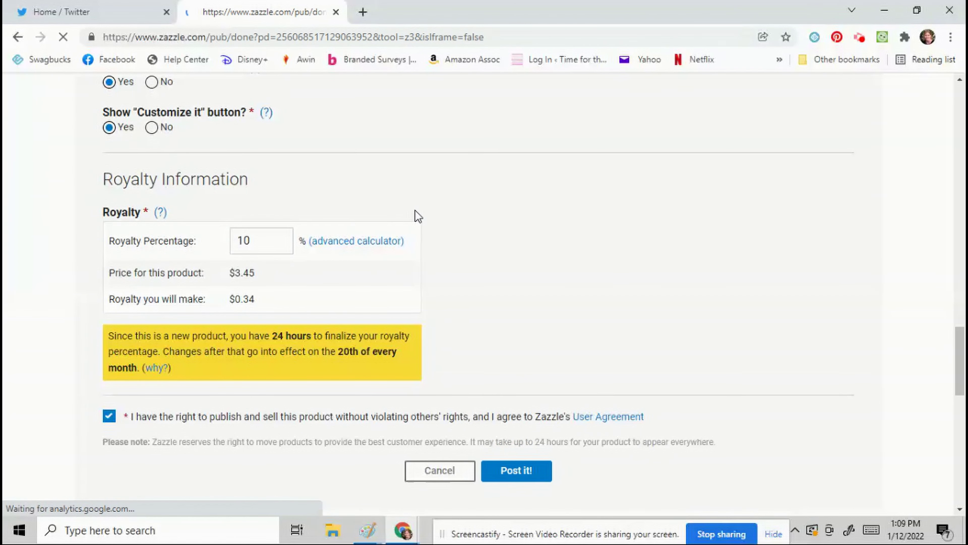
scroll(224, 349, "down", 5)
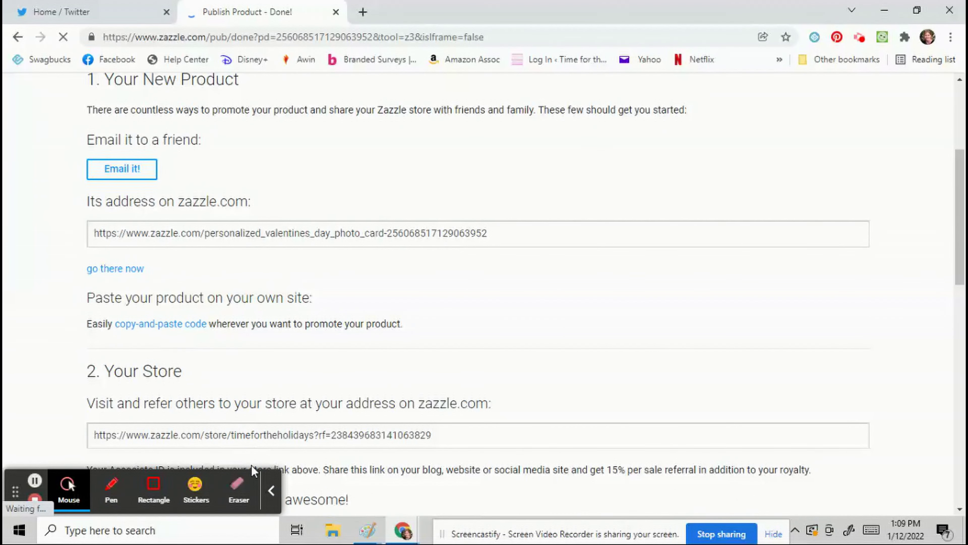
Open the live product page and view the card's inside, back and front previews
left_click(271, 490)
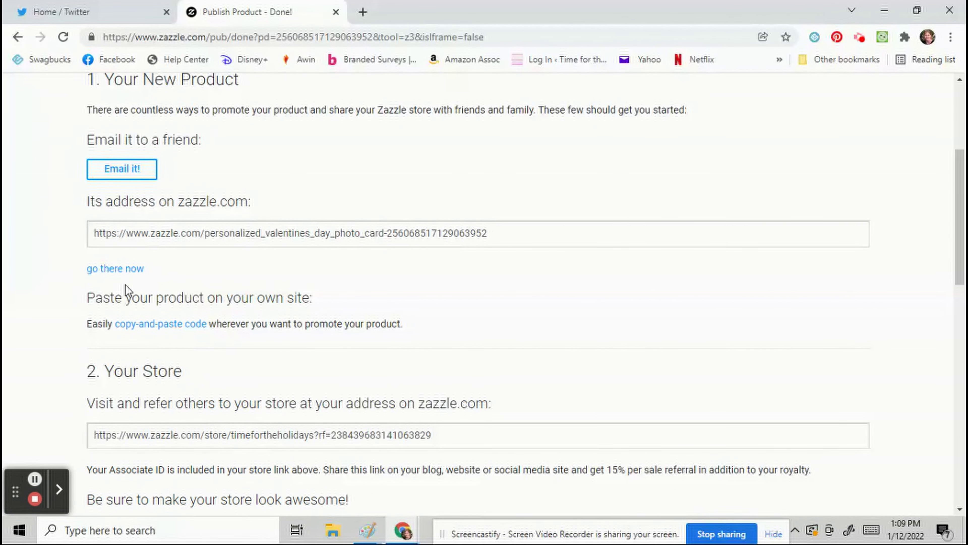
left_click(128, 269)
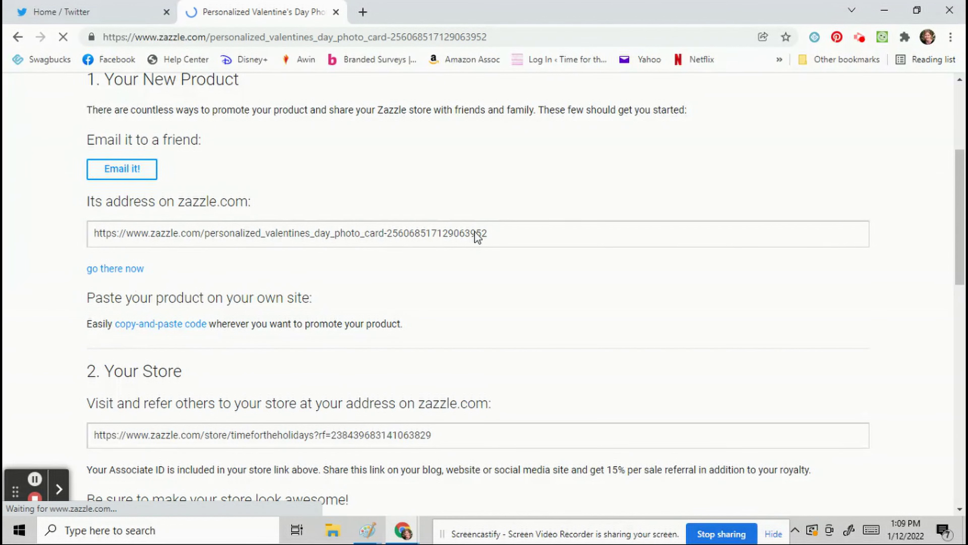
scroll(434, 255, "down", 4)
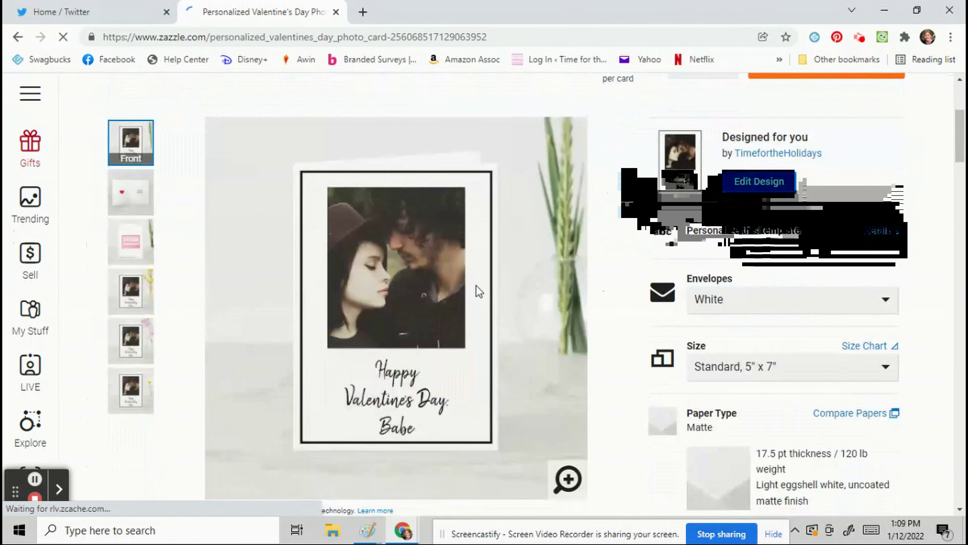
left_click(133, 191)
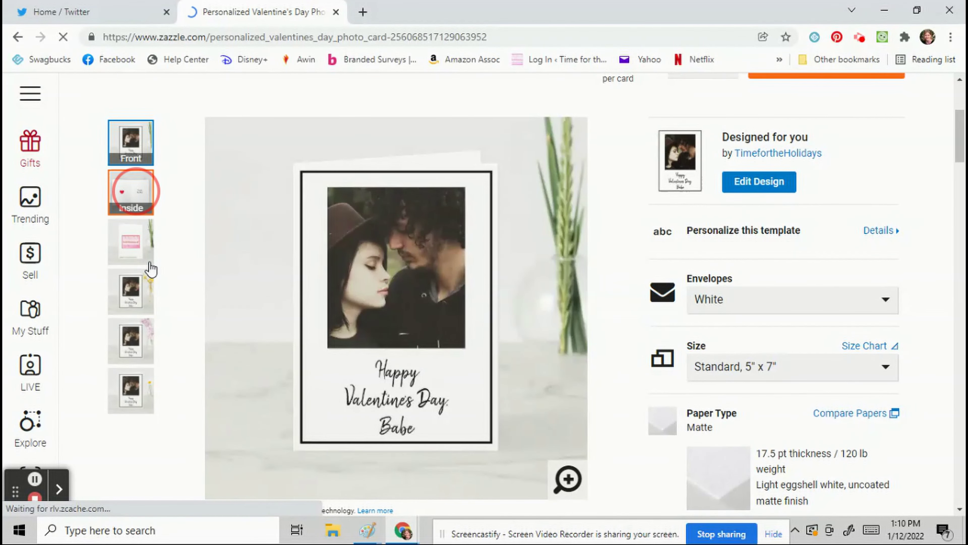
left_click(133, 242)
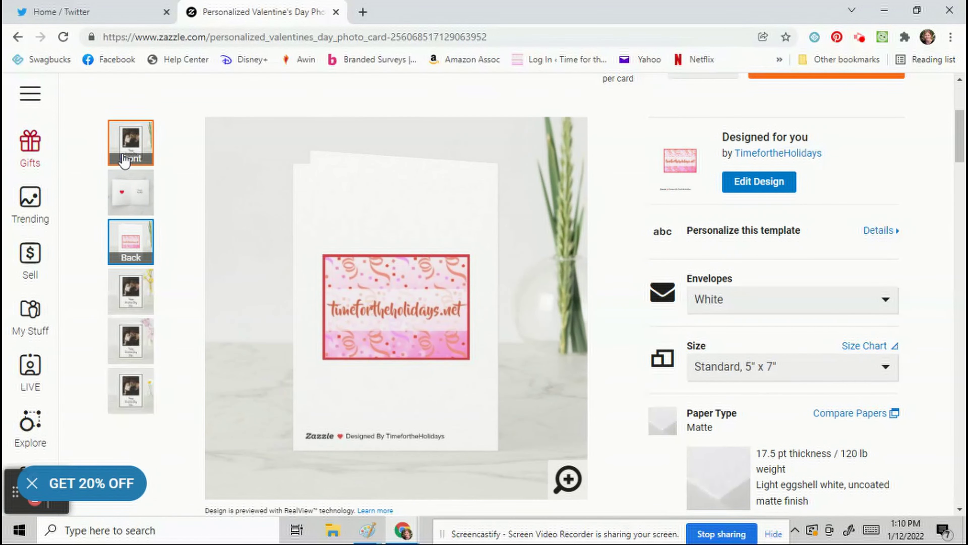
left_click(123, 148)
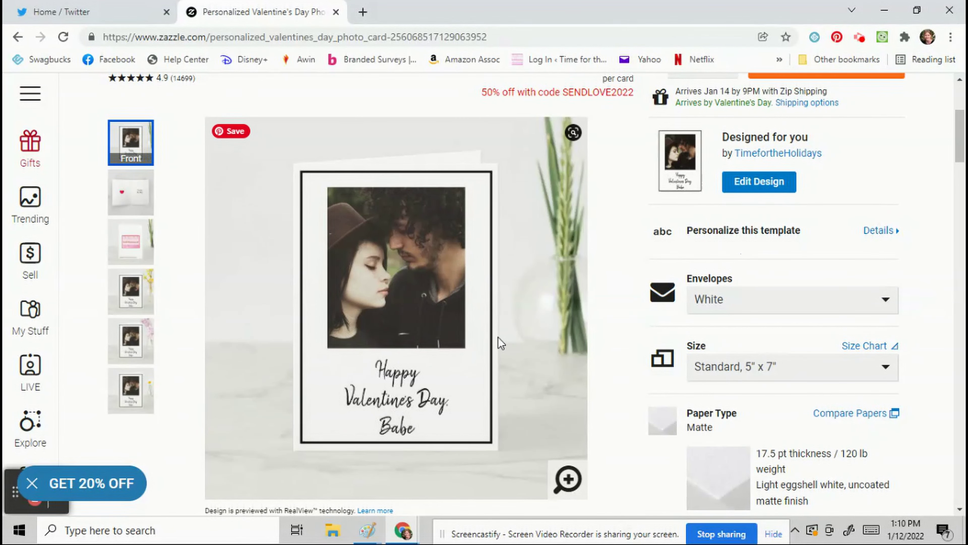
scroll(493, 338, "down", 4)
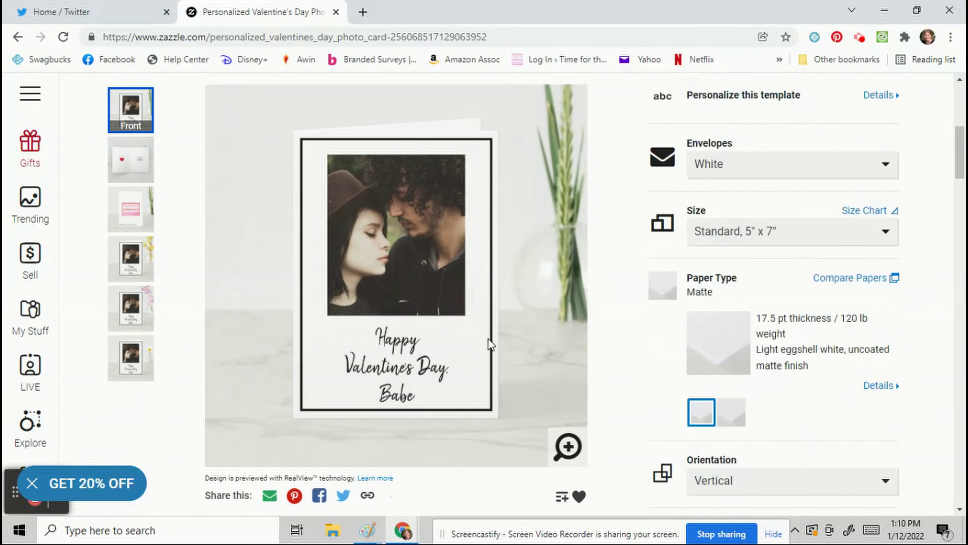
Share the card to Twitter and post the prefilled tweet with its Zazzle link
left_click(344, 496)
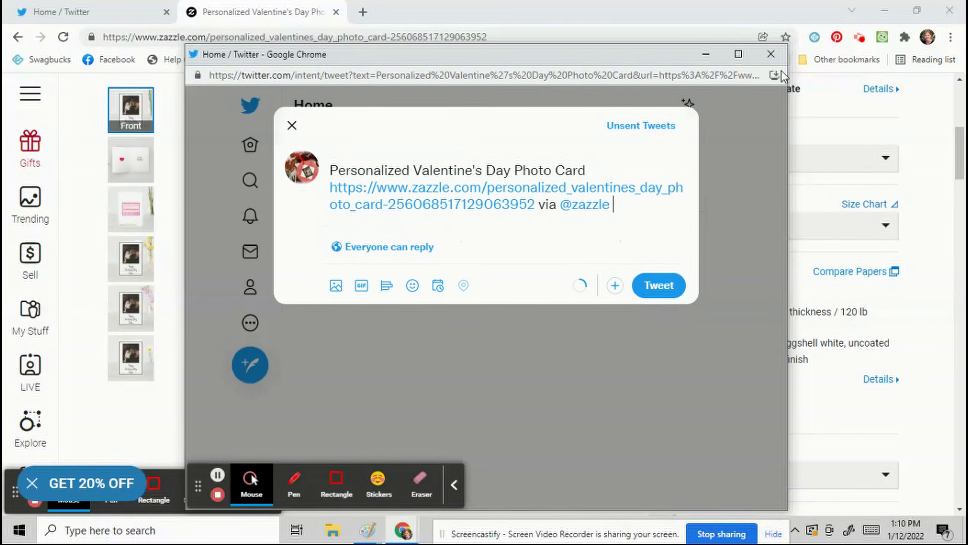
left_click(669, 290)
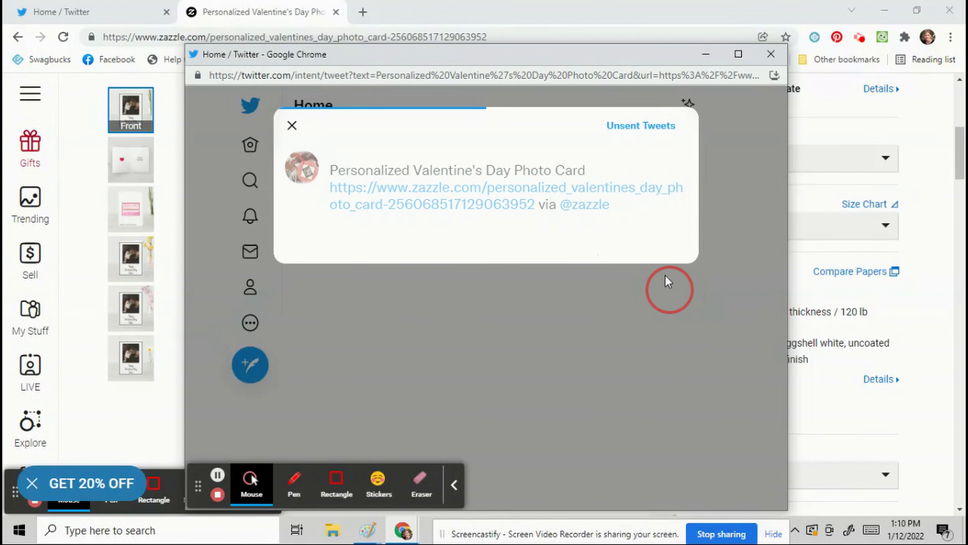